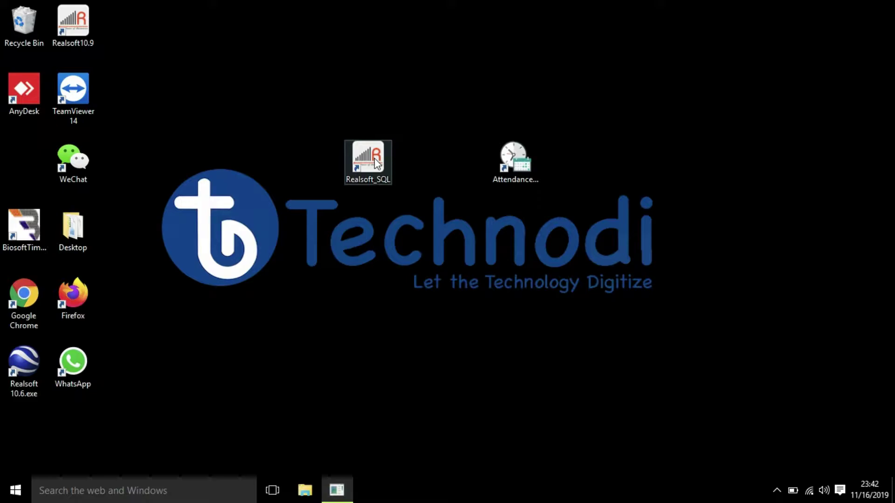
- Launch Realsoft_SQL, allow it to make changes to the PC, and log in as admin
double_click(374, 158)
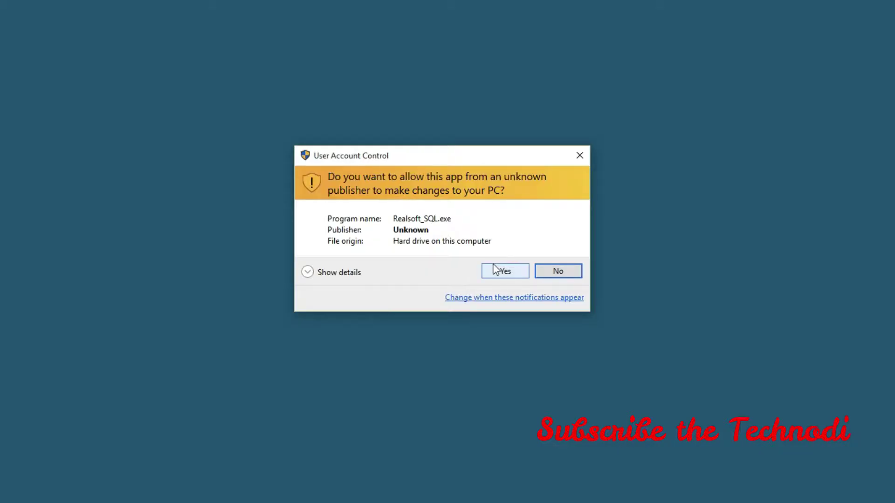
click(503, 272)
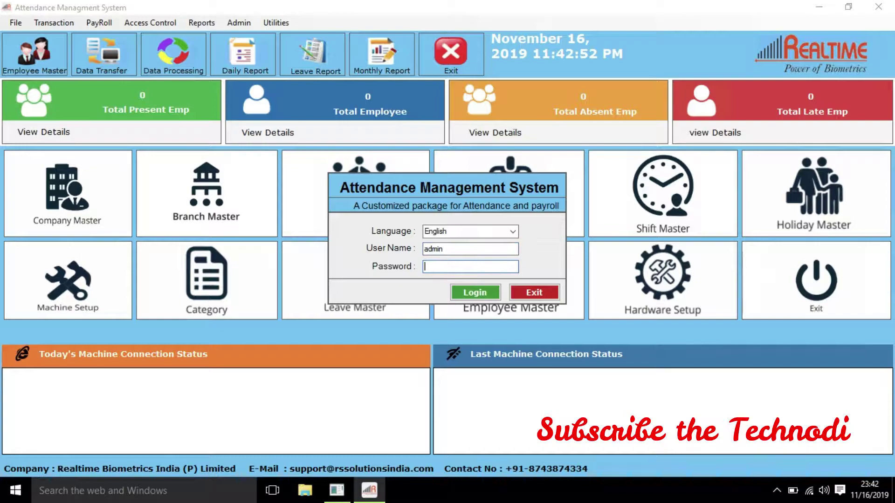
key(Return)
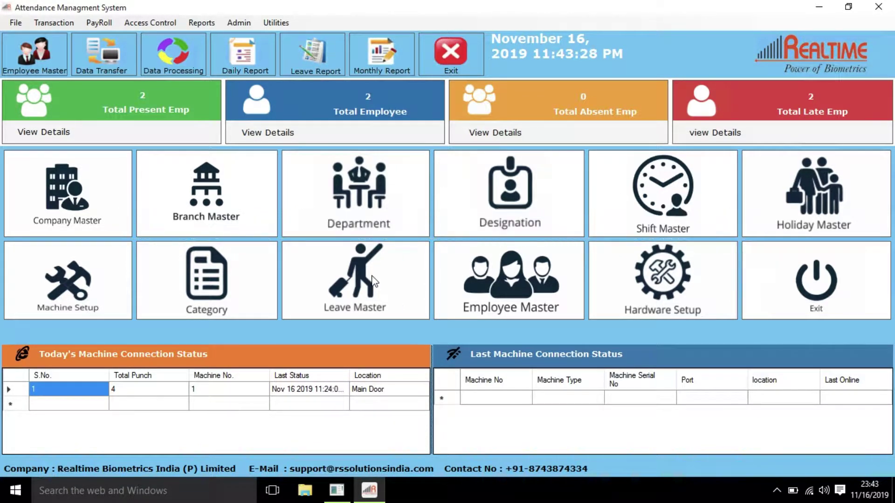
- Create and save leave type CL with code CL in the Leave Master, enabling weekly off, holiday, paid leave and carry forward
click(355, 274)
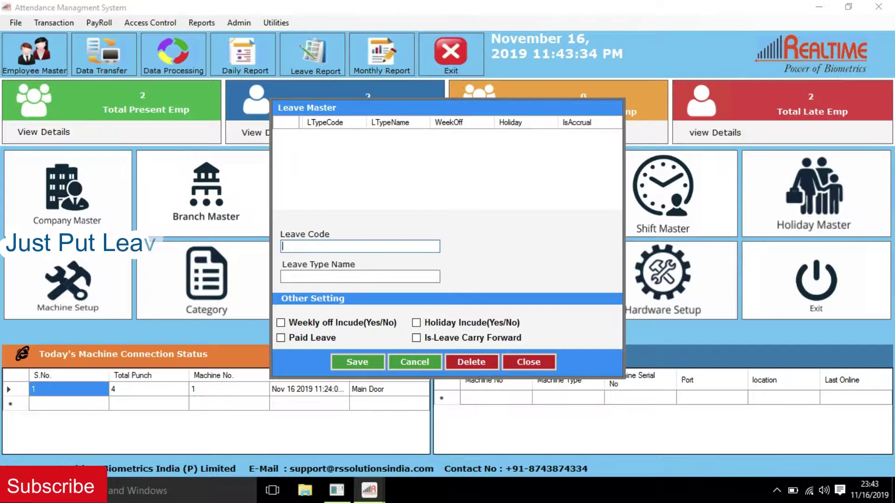
text(CL)
click(360, 276)
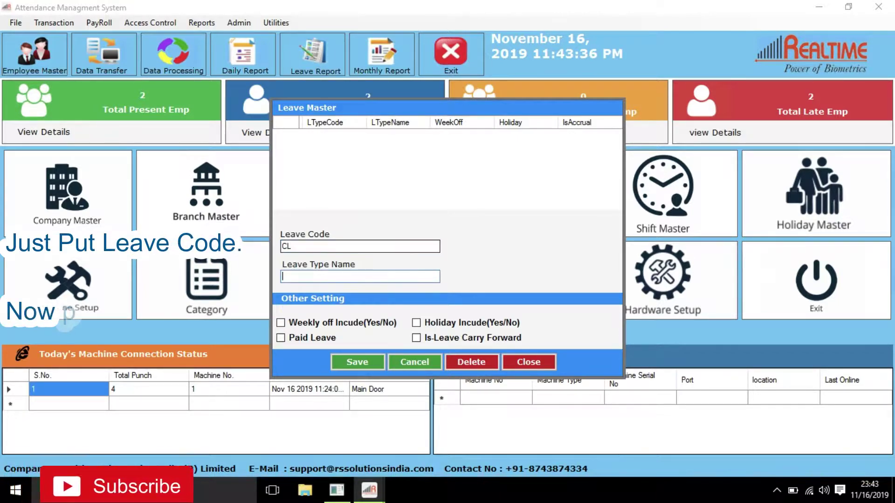
text(CL)
key(Tab)
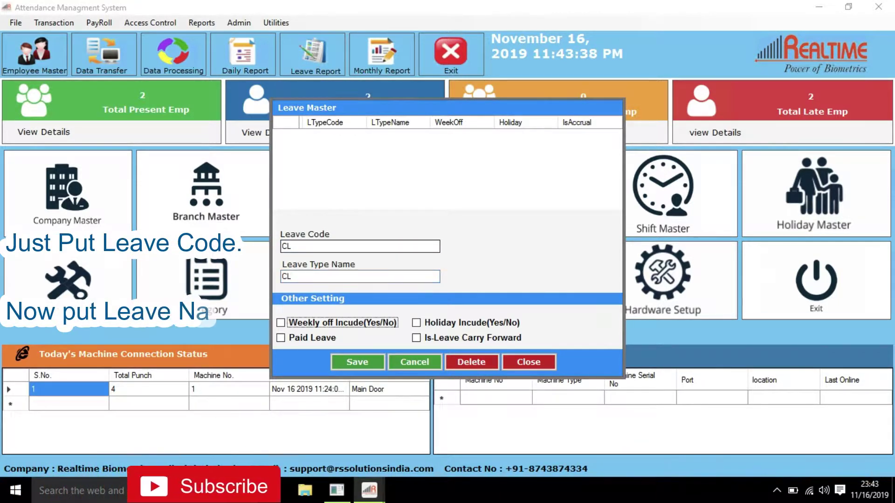
click(281, 323)
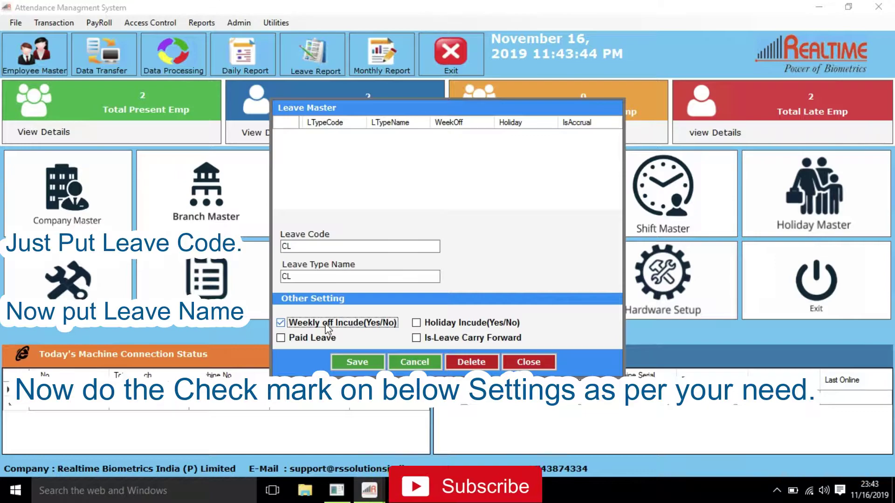
click(419, 326)
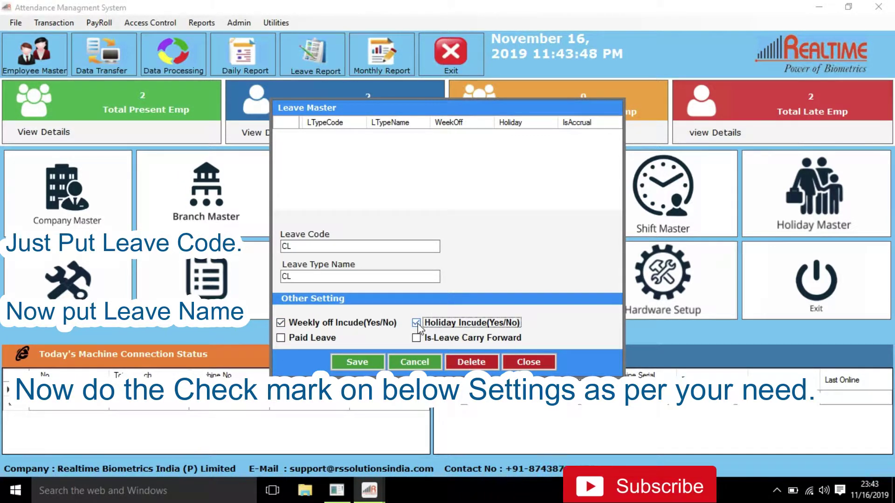
click(285, 337)
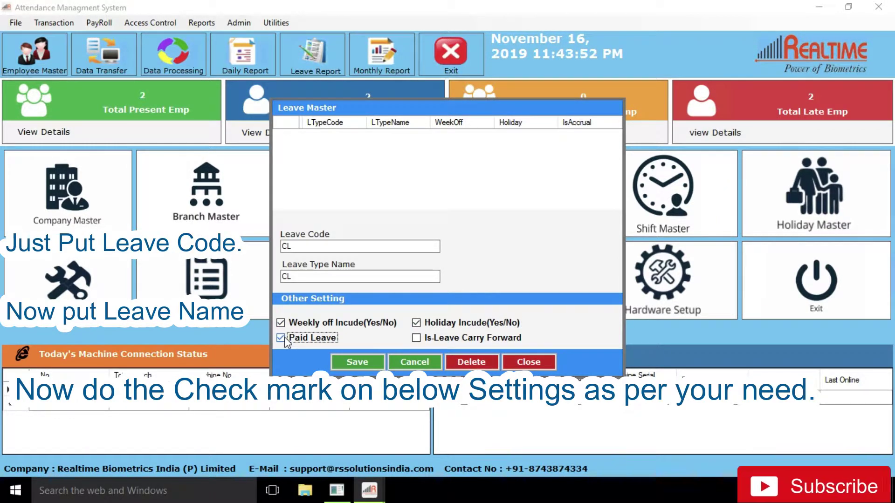
click(417, 338)
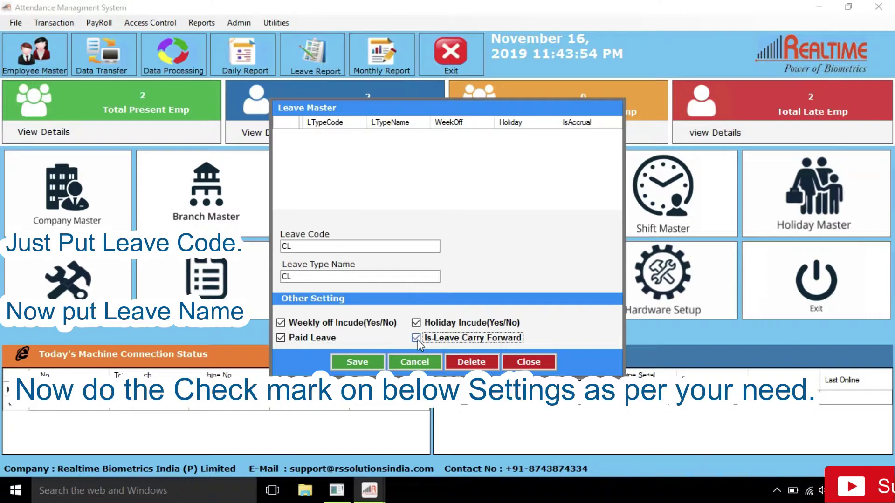
click(356, 363)
click(506, 283)
- Add and save leave type SL with code SL, with all four weekly off, holiday, paid leave and carry forward options enabled
click(303, 246)
text(SL)
click(303, 277)
text(SL)
click(280, 323)
click(280, 338)
click(416, 323)
click(416, 338)
click(357, 362)
- Add and save leave type EL with code EL, enabling weekly off, holiday, carry forward and paid leave
click(303, 246)
text(EL)
click(304, 277)
text(EL)
click(281, 323)
click(417, 323)
click(417, 338)
click(281, 338)
click(357, 362)
click(516, 336)
- Add and save leave type PL with code PL and all four other settings enabled, and close the Leave Master
text(PLPL)
click(280, 323)
click(281, 338)
click(416, 323)
click(416, 338)
click(357, 362)
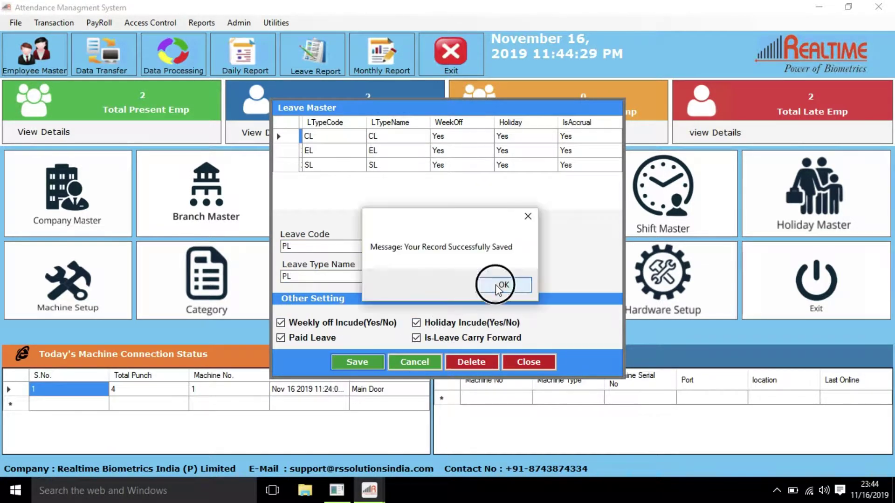
click(499, 281)
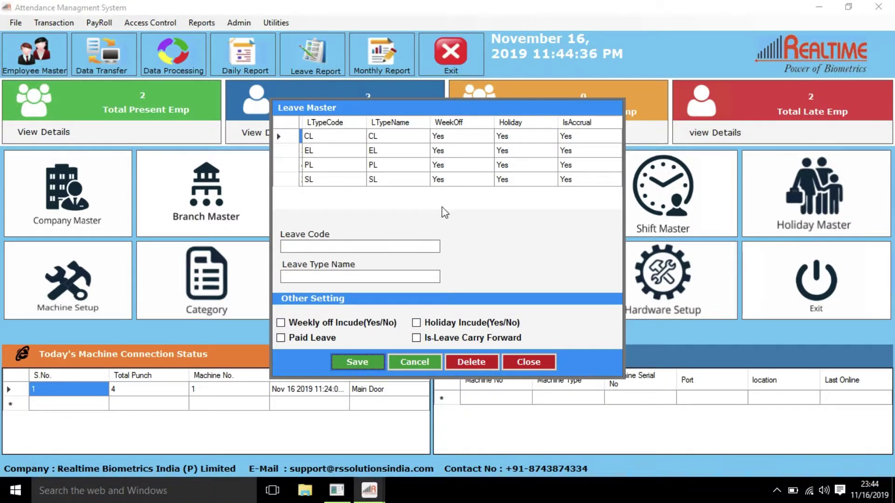
click(525, 368)
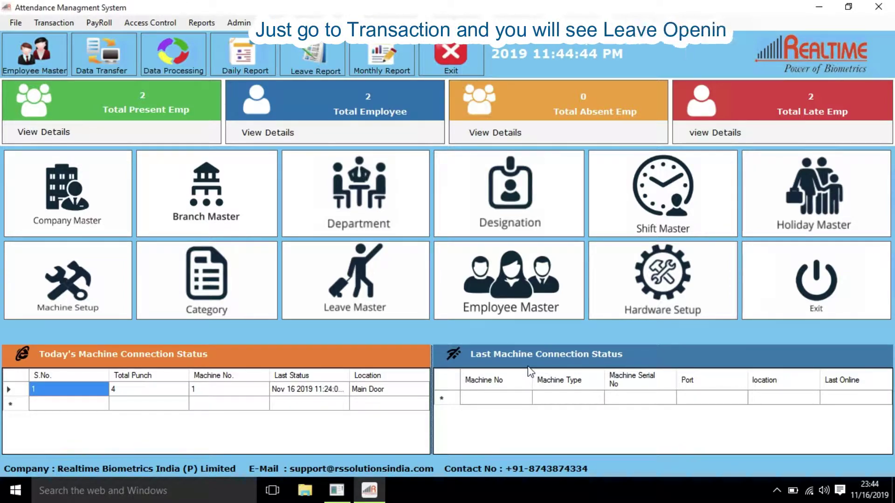
- Open the Leave Opening Entry form and set the year name to 2019
click(53, 23)
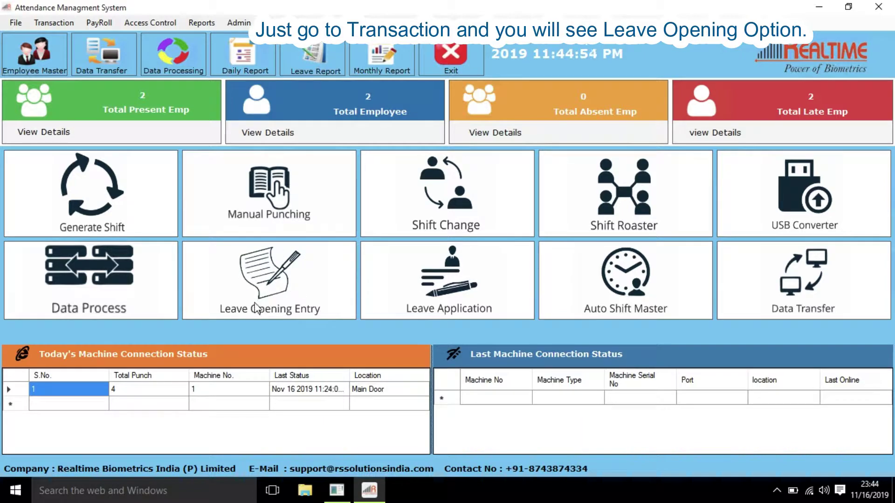
click(278, 285)
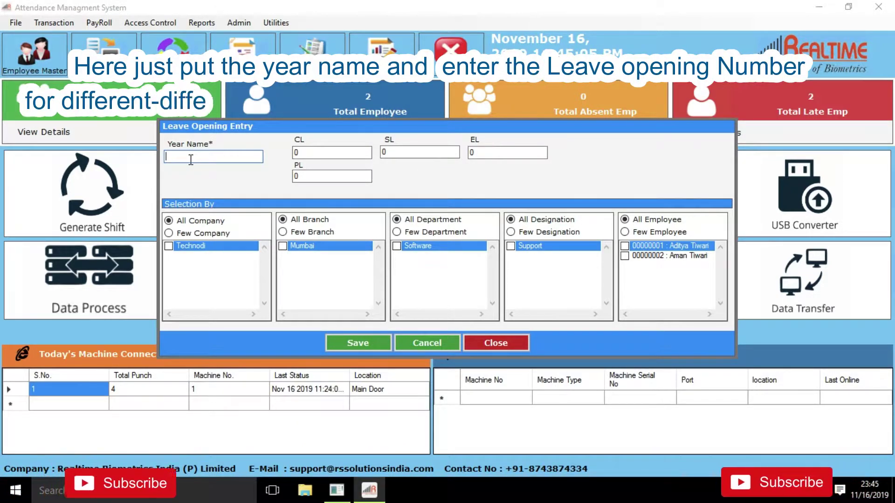
text(201)
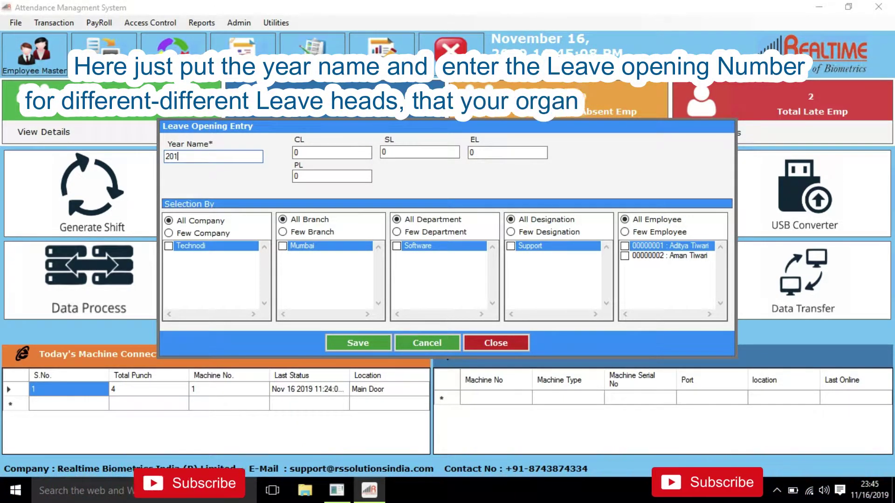
text(9)
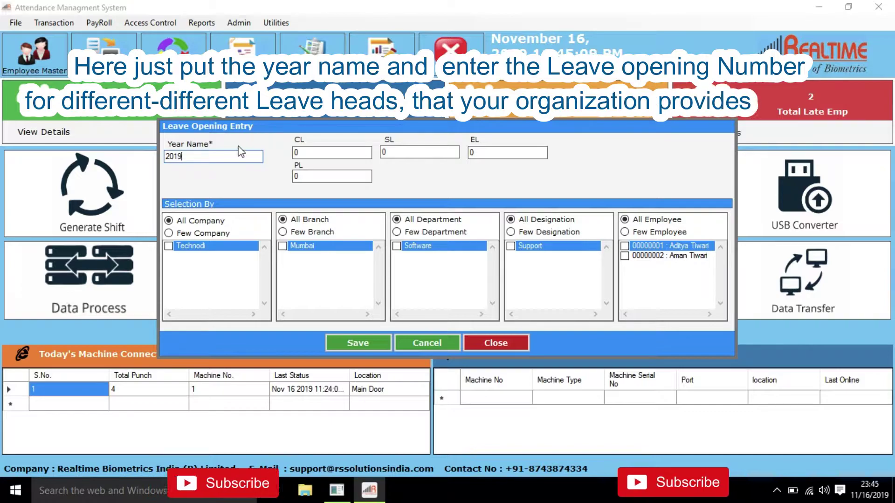
- Set the opening leave balances to CL 12, SL 5, EL 5 and PL 2
double_click(309, 153)
text(12)
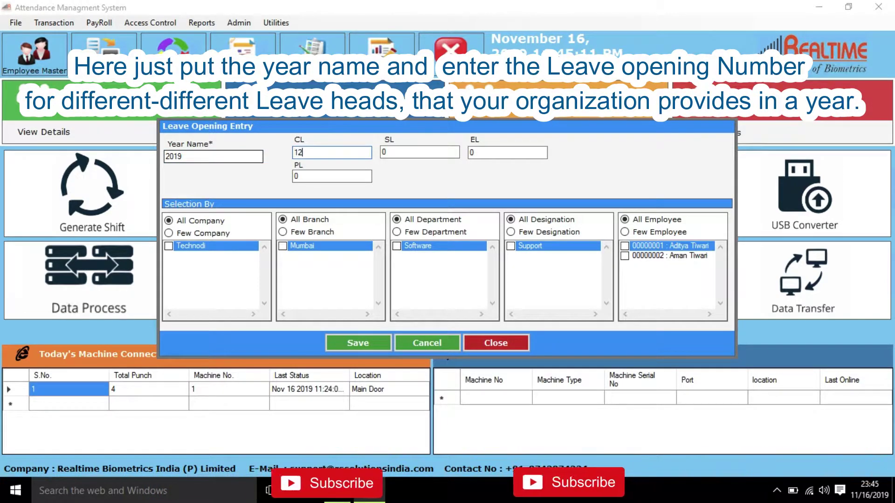
key(Tab)
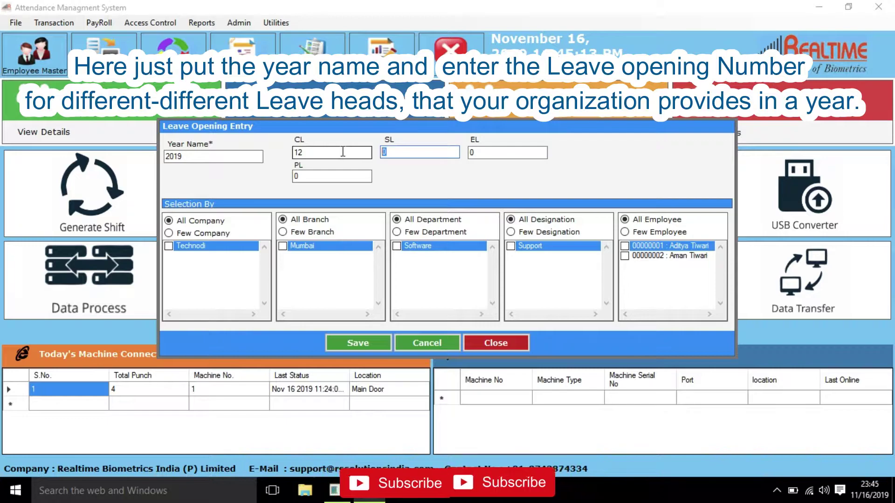
text(5)
double_click(473, 153)
text(5)
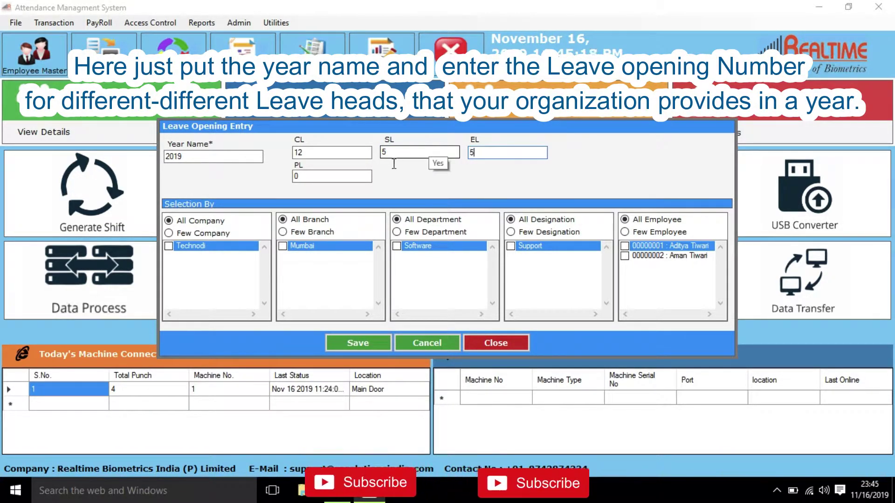
key(Tab)
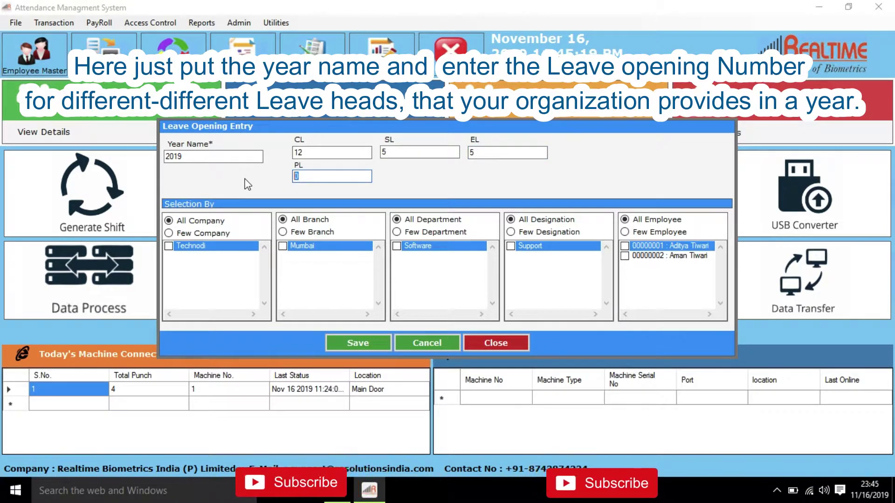
text(2)
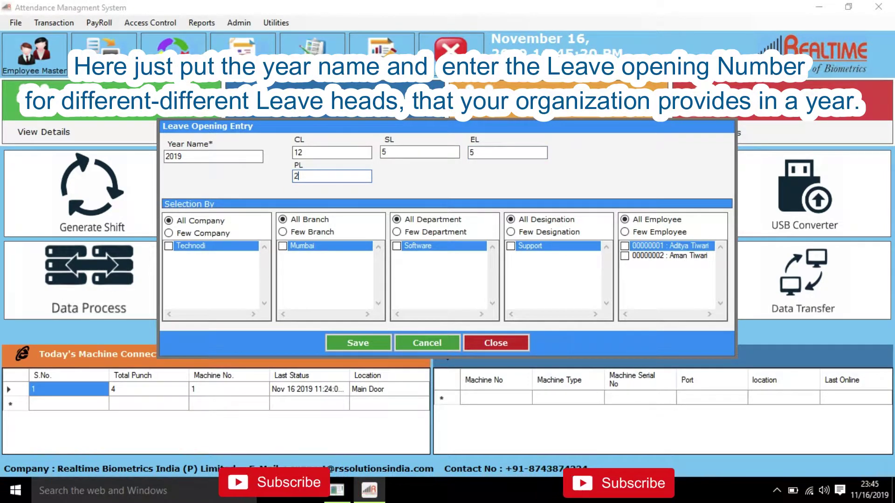
- Apply the opening balances to all employees, save the entry and close the form
click(626, 256)
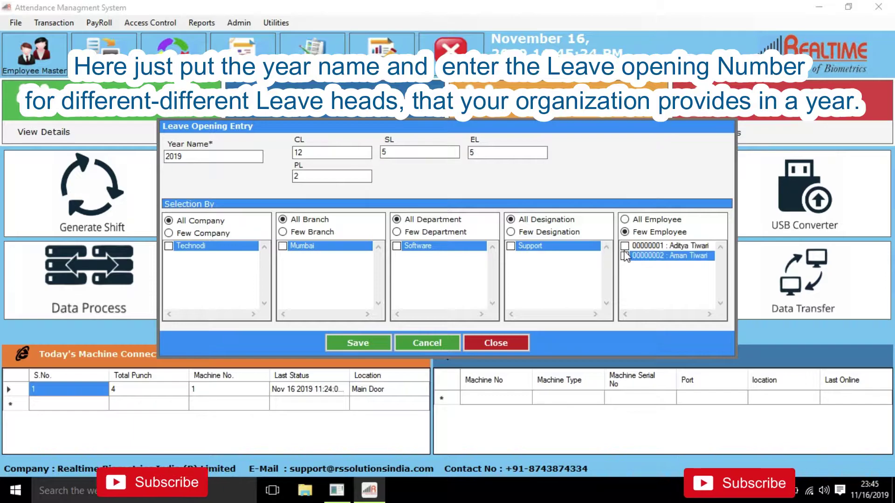
click(625, 220)
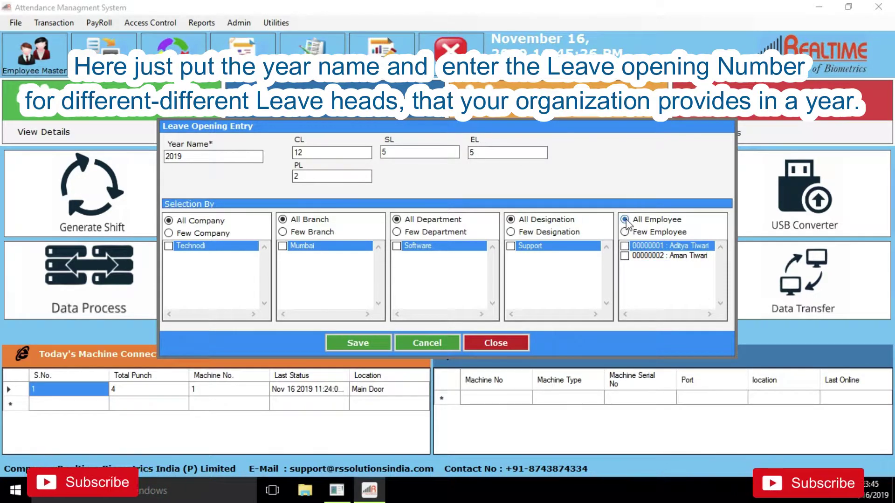
click(357, 343)
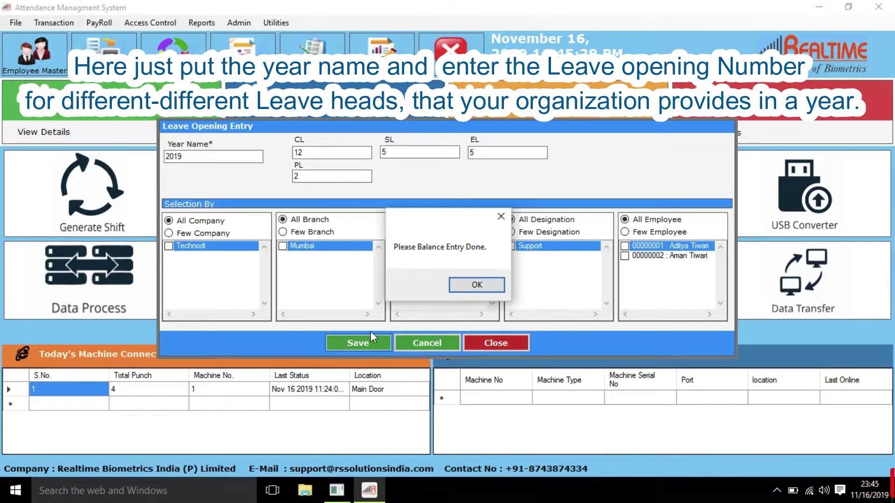
click(472, 288)
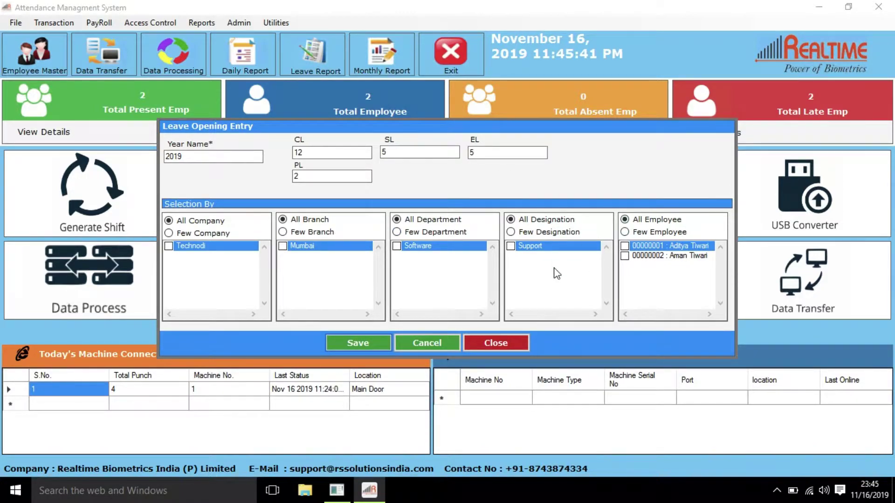
click(494, 345)
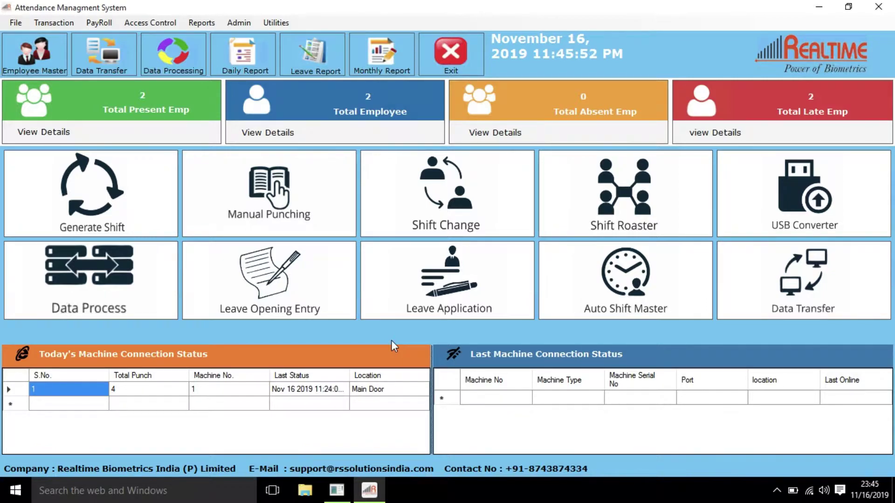
- Open the Leave Application form, search for the employee by name and select the matching record
click(443, 275)
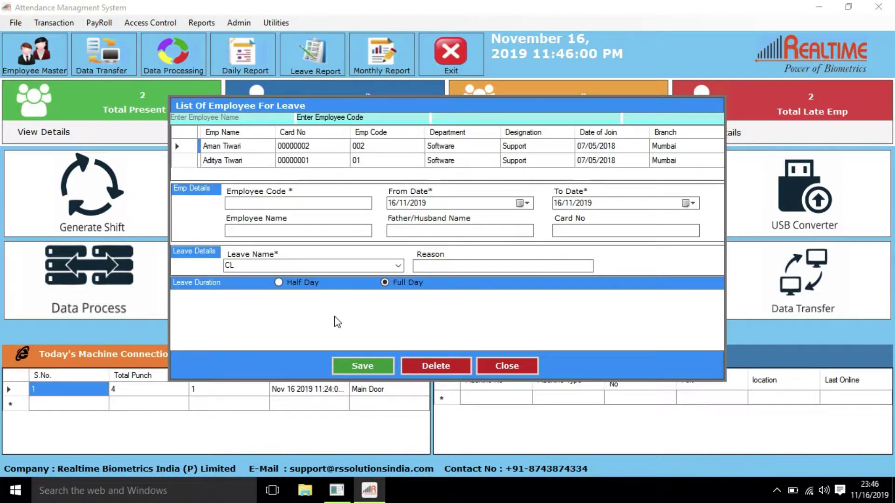
click(187, 148)
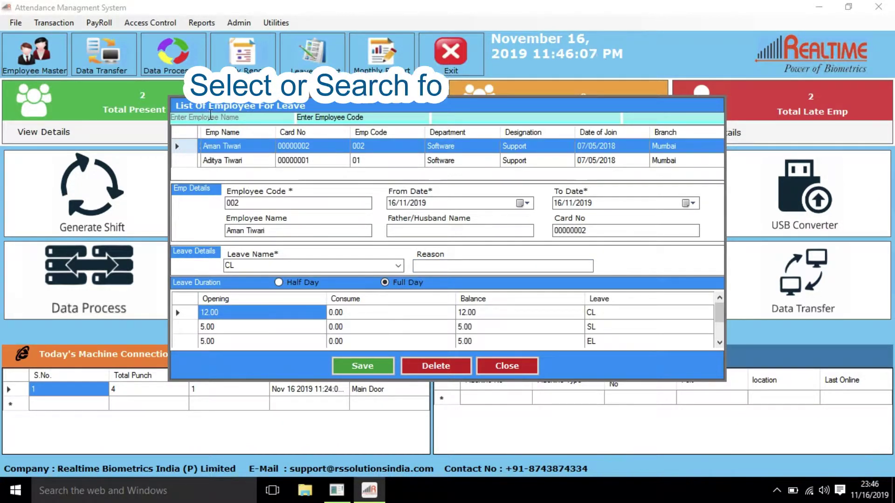
click(210, 116)
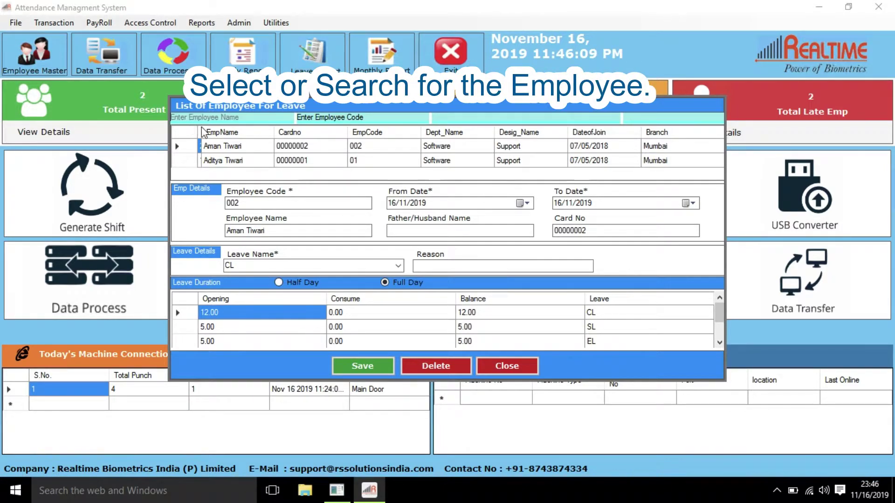
click(222, 119)
text(adit)
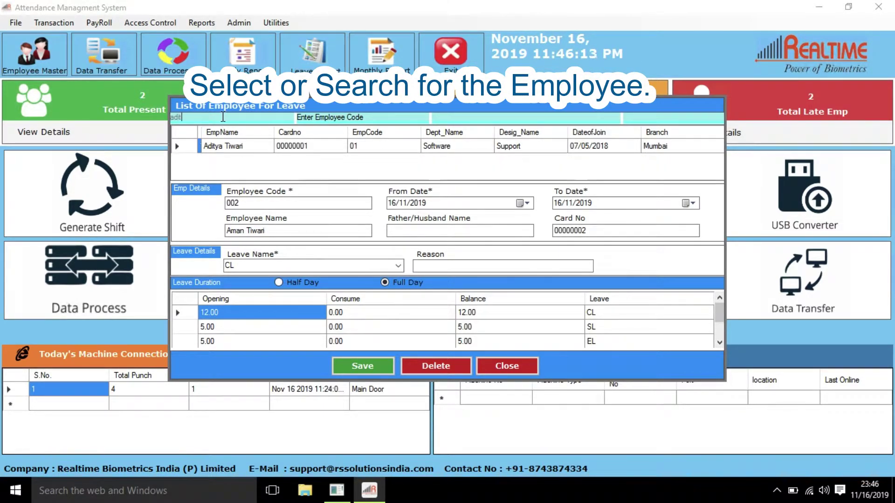
click(191, 150)
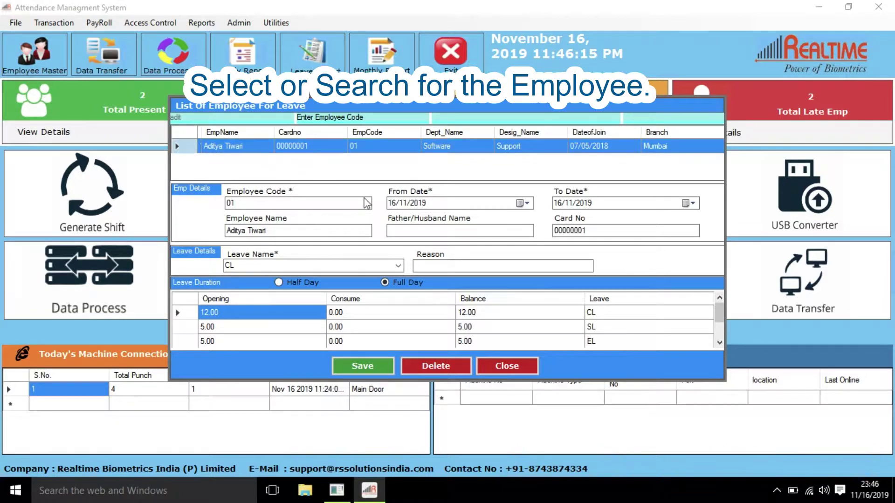
- Set both the start and end dates of the employee's leave to 18/11/2019
click(525, 204)
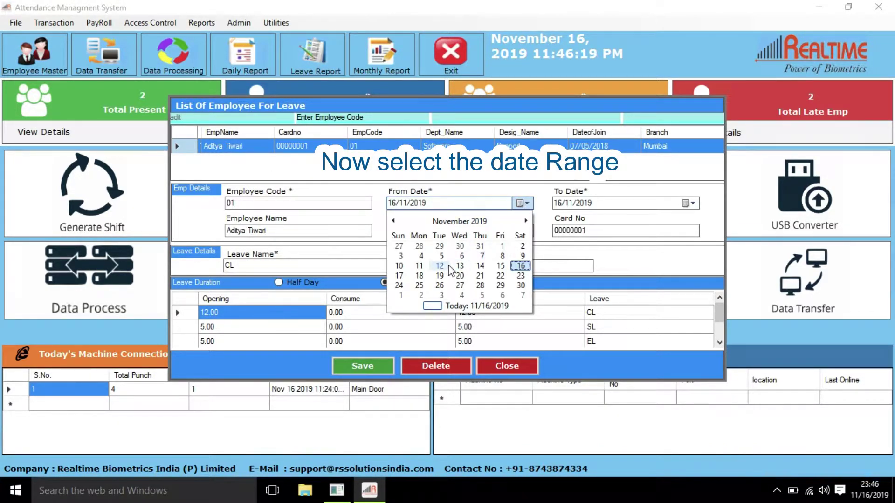
click(419, 276)
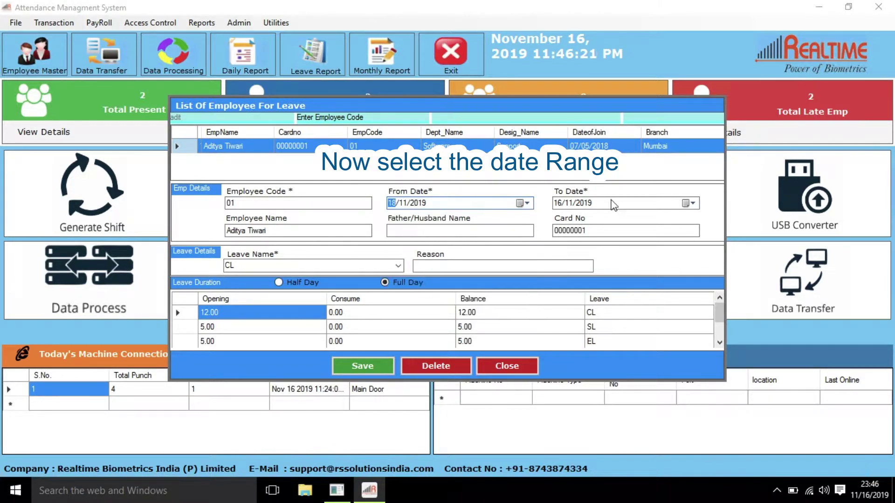
click(689, 204)
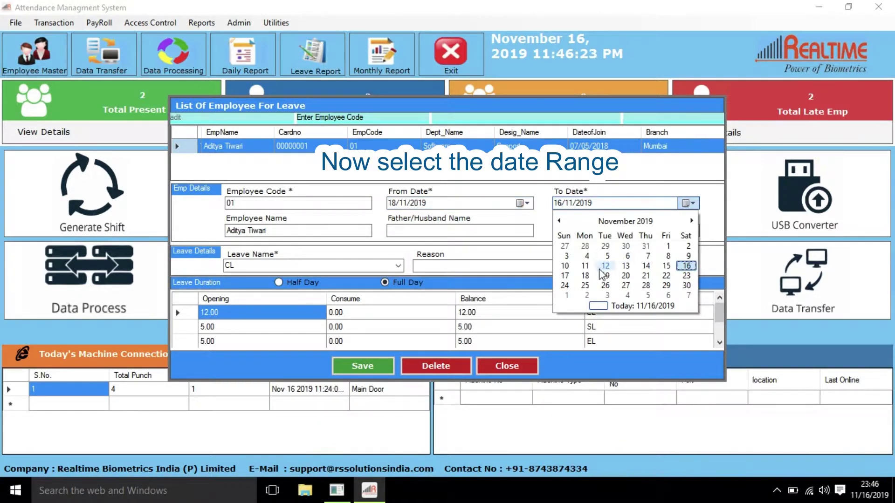
click(585, 275)
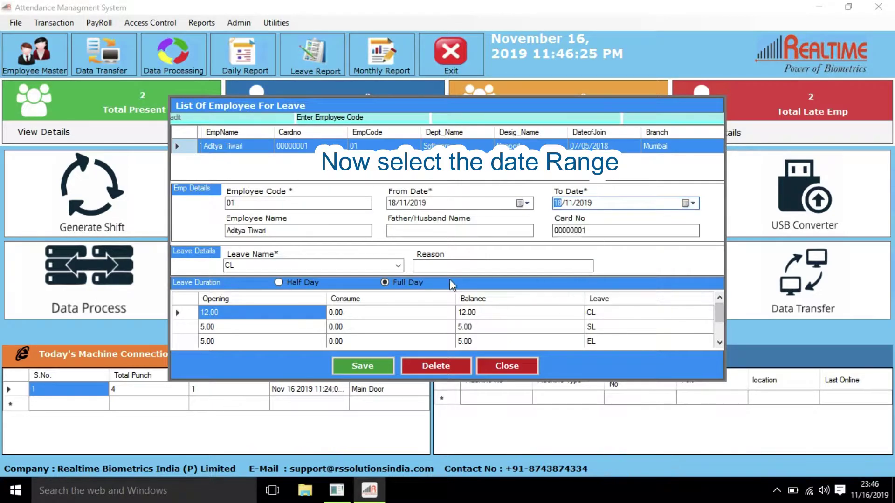
- Enter "Cl" as the reason and save the full-day CL leave application
click(440, 266)
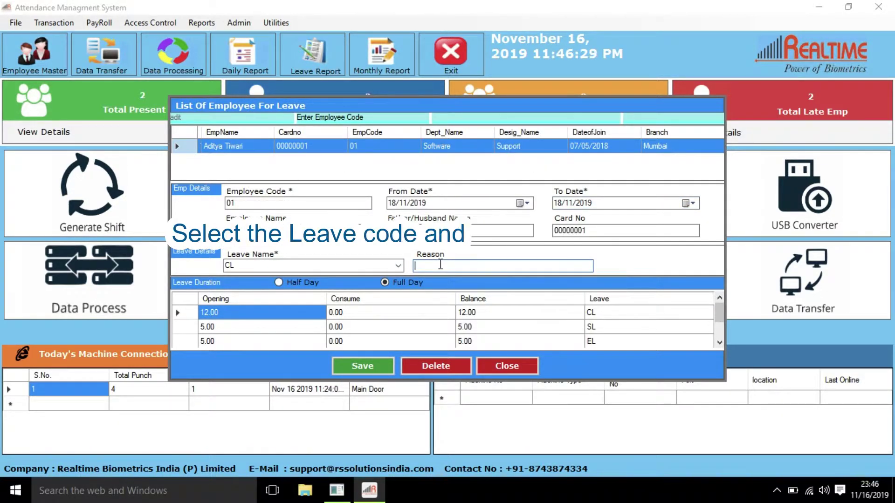
text(Cl)
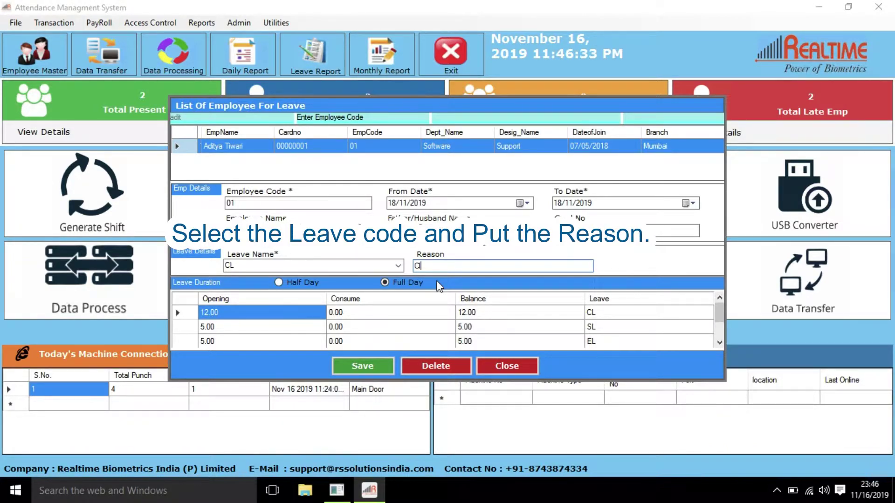
click(362, 367)
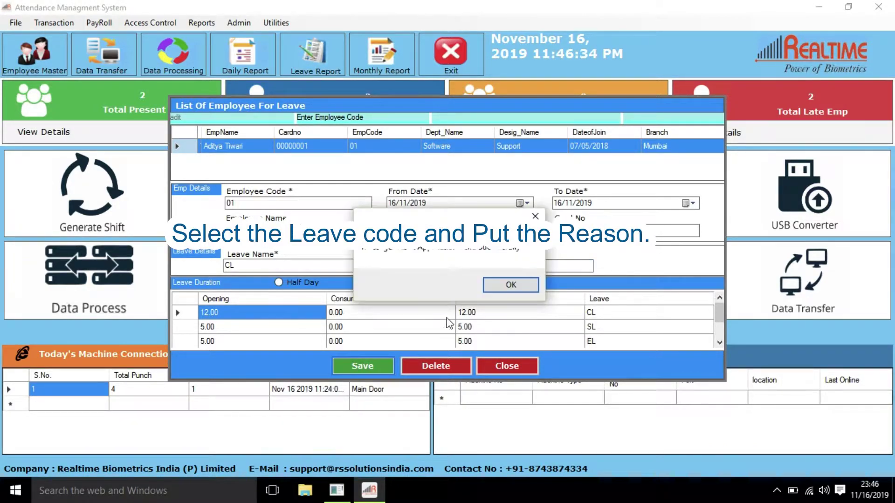
click(510, 285)
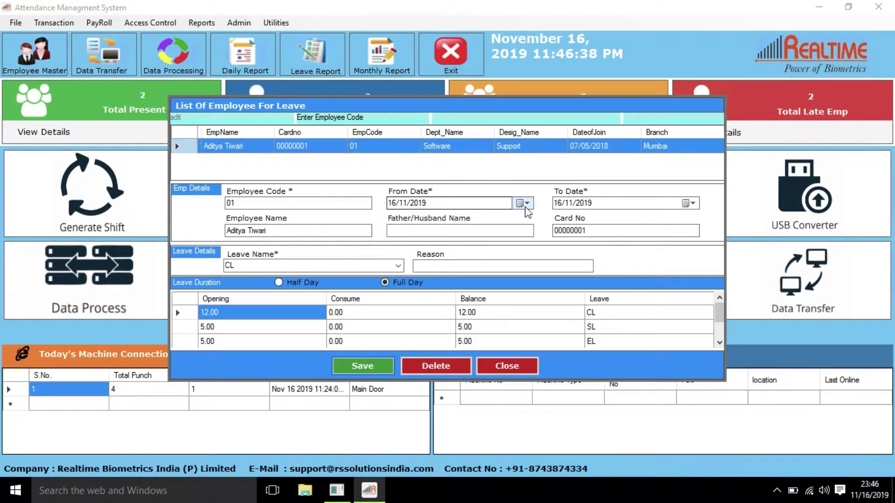
- Set the start and end dates of a second leave for the same employee to 20/11/2019
click(523, 203)
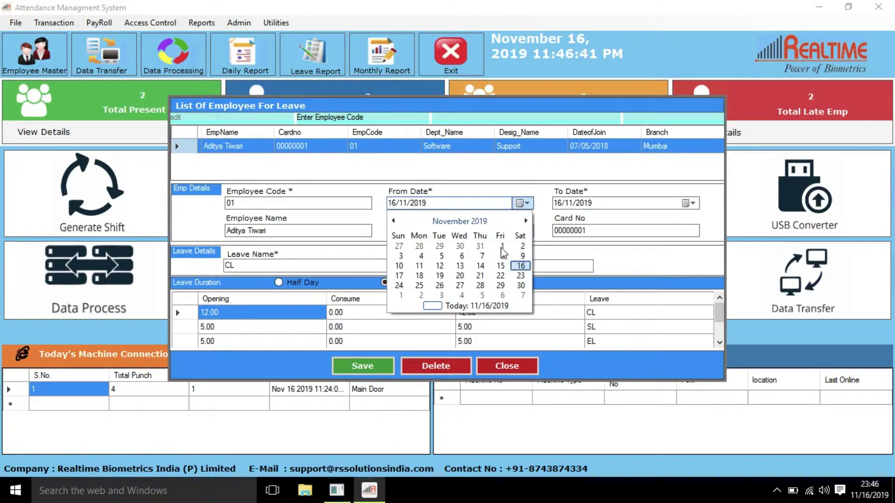
click(460, 276)
click(687, 203)
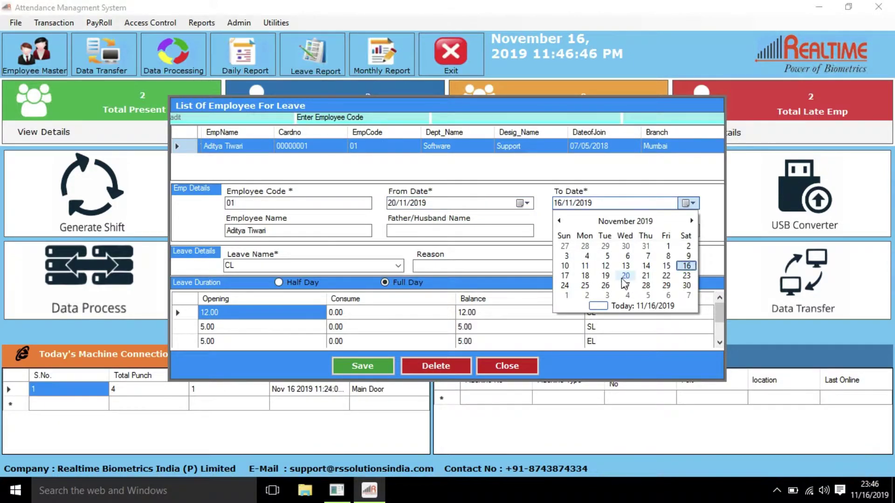
click(626, 278)
- Choose SL as the leave name and save the second leave application
click(398, 265)
click(244, 294)
click(435, 266)
click(362, 366)
click(509, 286)
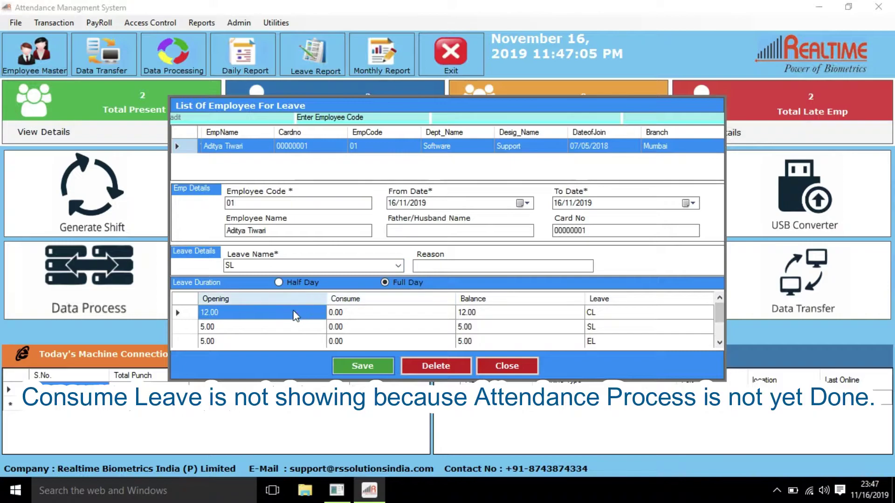
- Check the consumed leave for CL, SL and EL in the balance table and close the Leave Application form
click(342, 313)
click(340, 329)
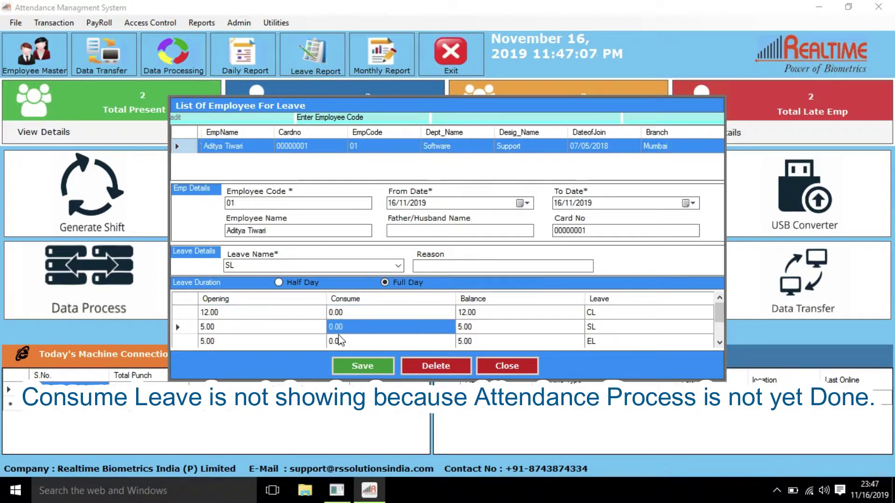
click(339, 342)
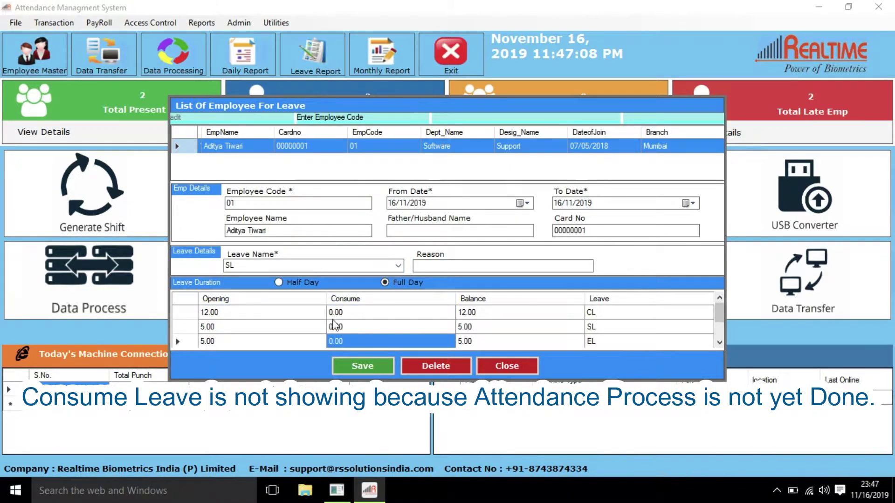
click(505, 367)
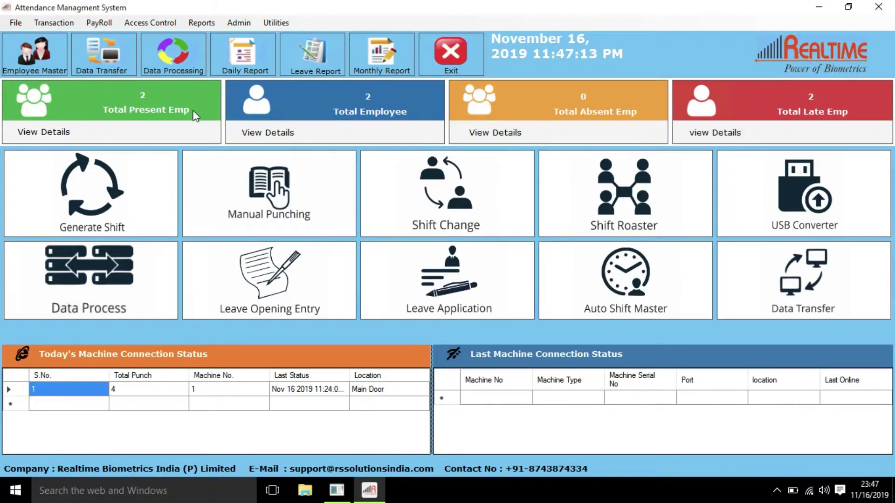
- Run attendance processing for all employees from 01/11/2019 to 30/11/2019 and close the Manual Process form
click(173, 52)
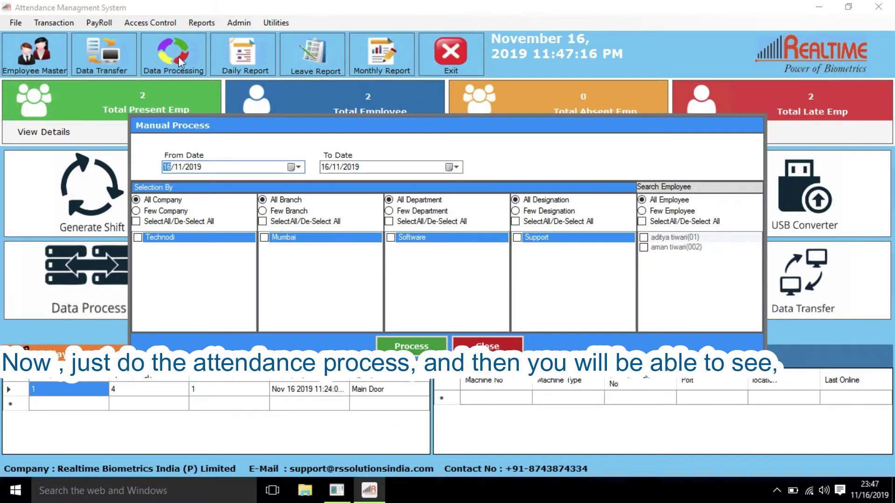
click(456, 168)
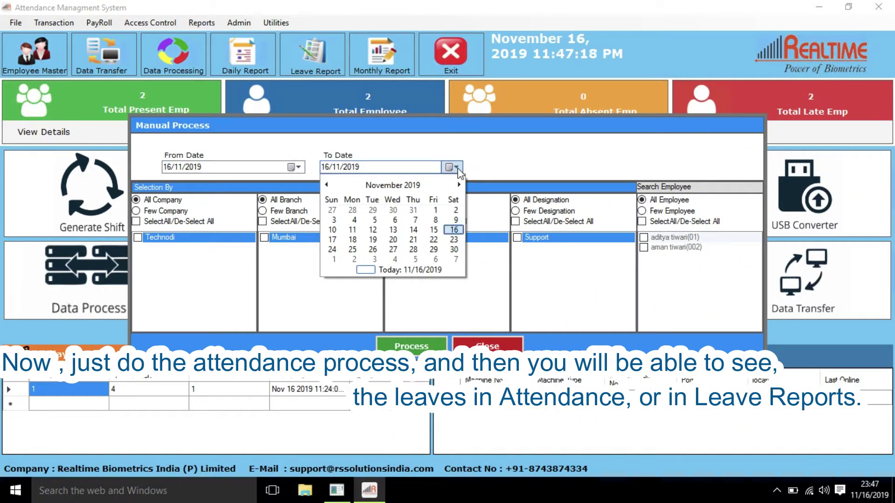
click(455, 250)
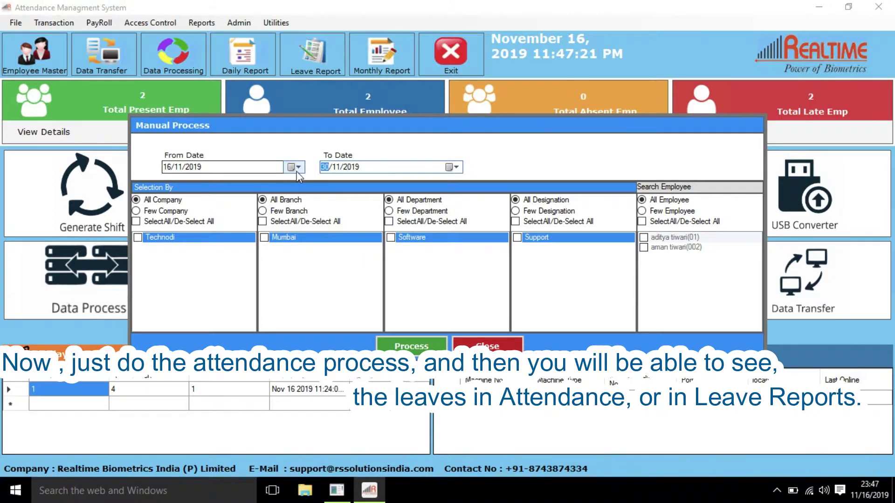
click(297, 168)
click(278, 210)
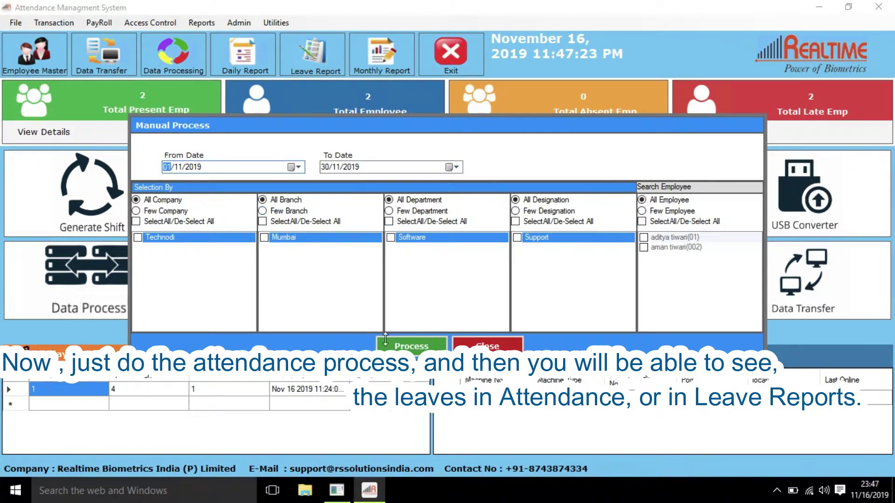
click(401, 345)
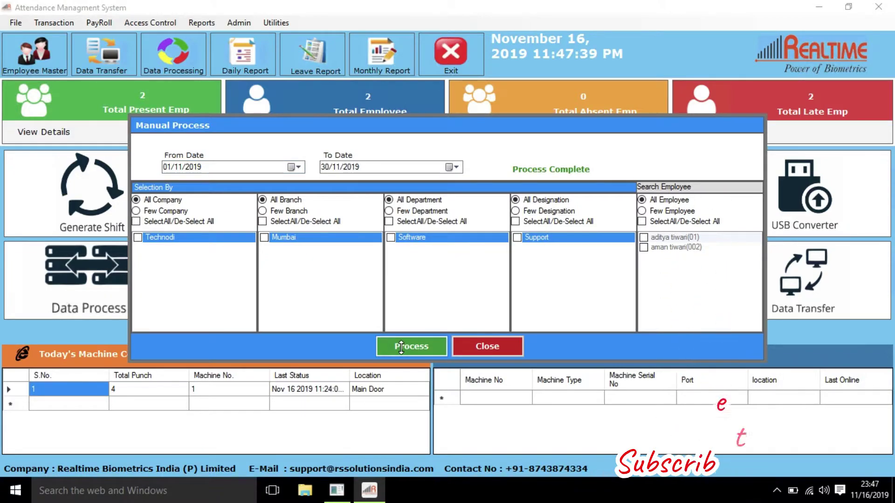
click(469, 345)
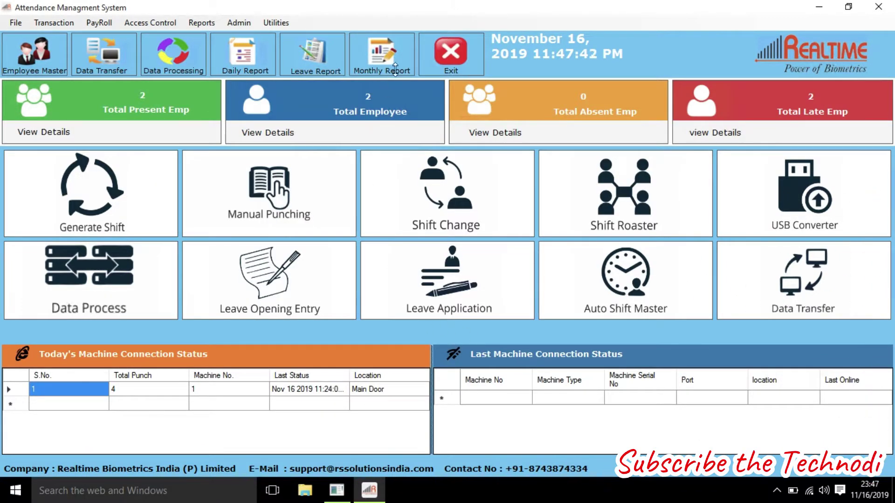
- View the monthly Performance report for 11/01/2019 to 11/16/2019 and close the report viewer
click(378, 58)
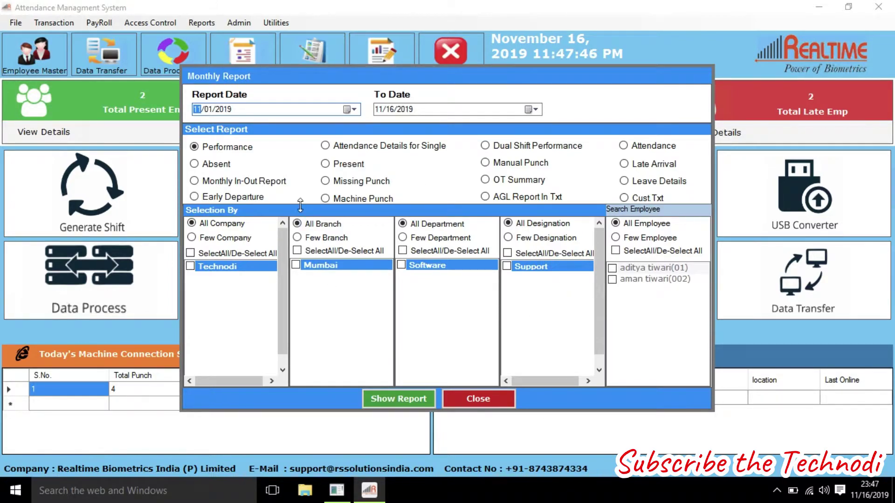
click(389, 399)
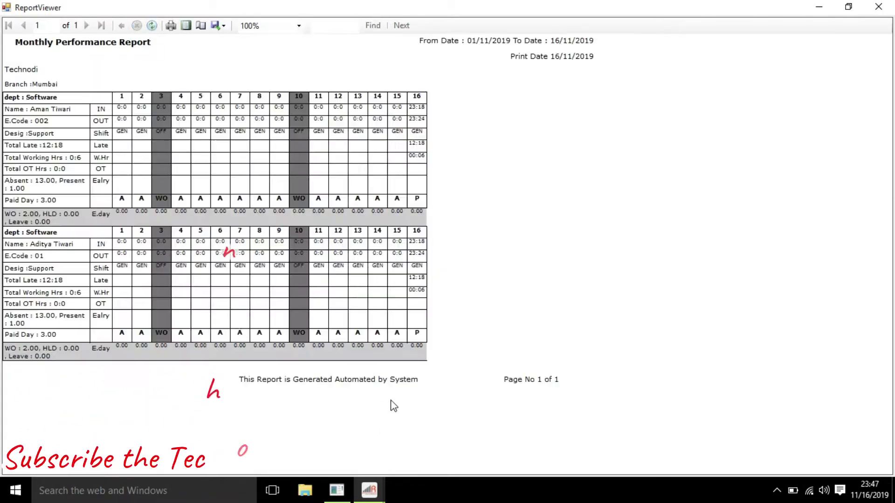
click(879, 7)
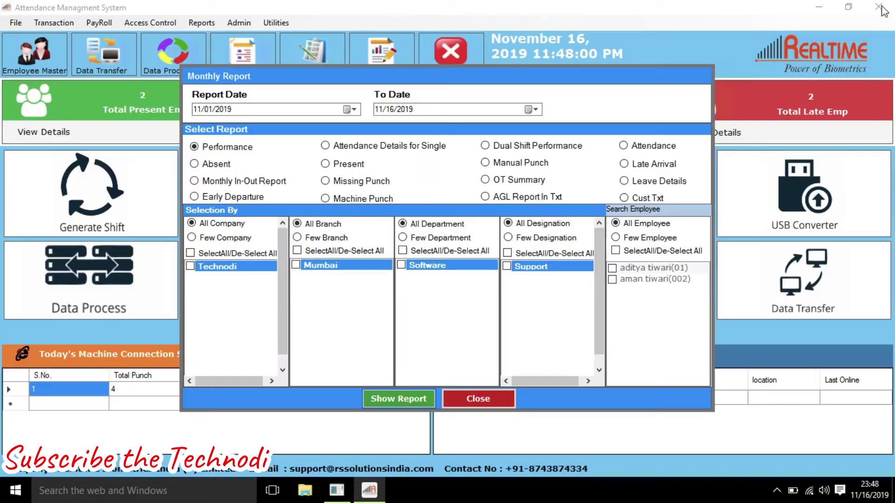
- Extend the monthly report's end date to 11/30/2019 and show the Performance report again
click(536, 110)
click(508, 193)
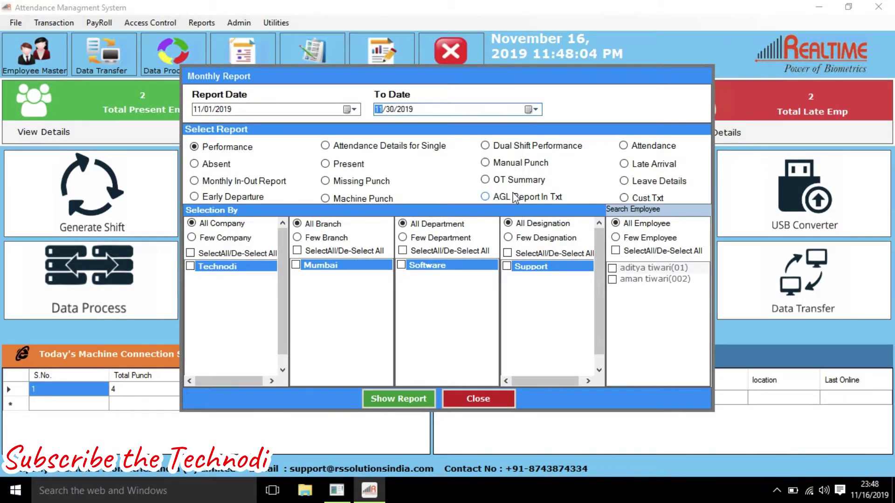
click(396, 397)
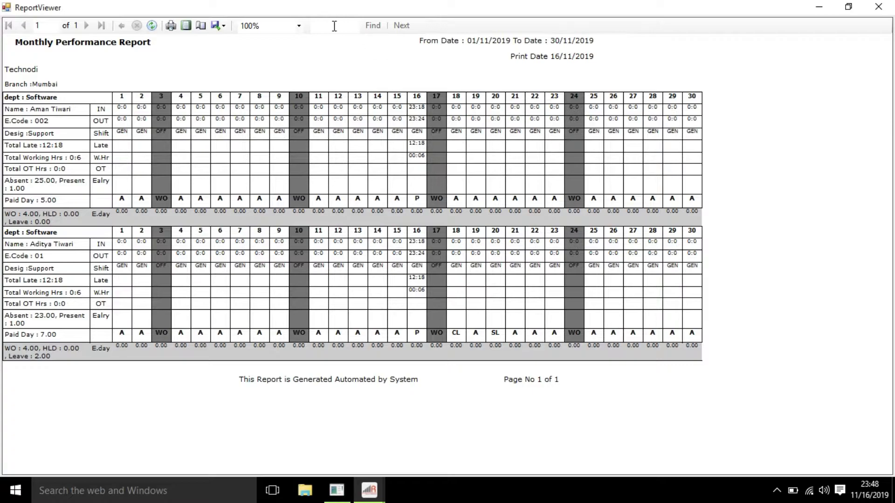
- Enlarge the report to 150%, examine the daily leave entries of both employees, and close the report and its form
click(299, 26)
click(252, 79)
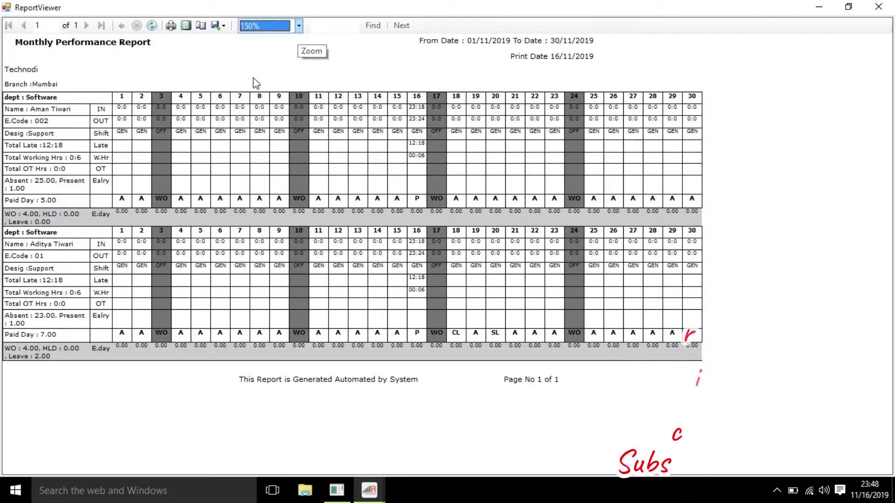
scroll(763, 443, down, 5)
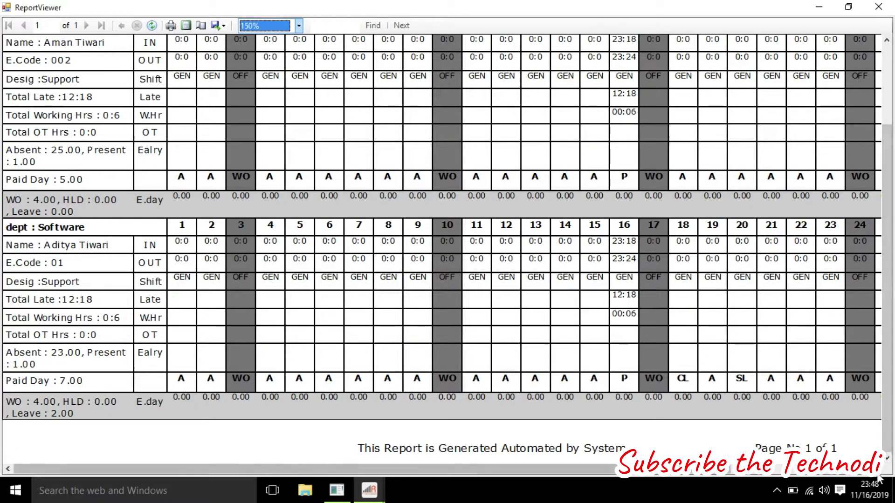
scroll(878, 478, right, 3)
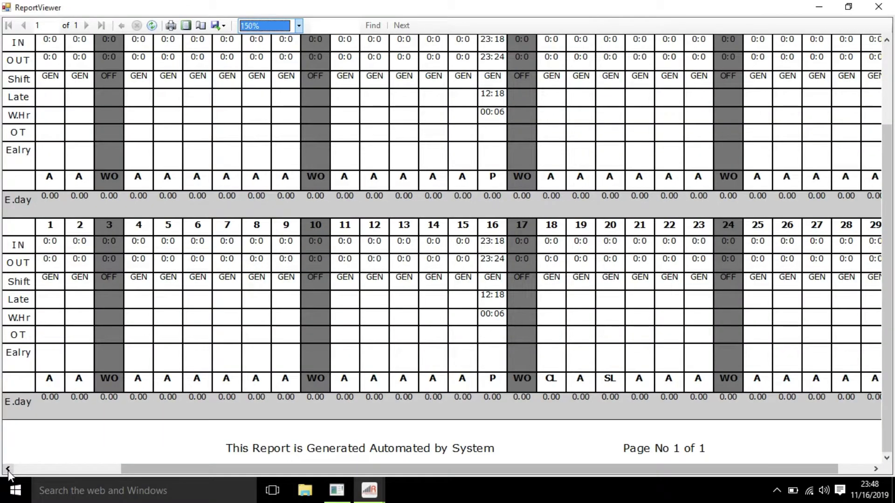
click(8, 469)
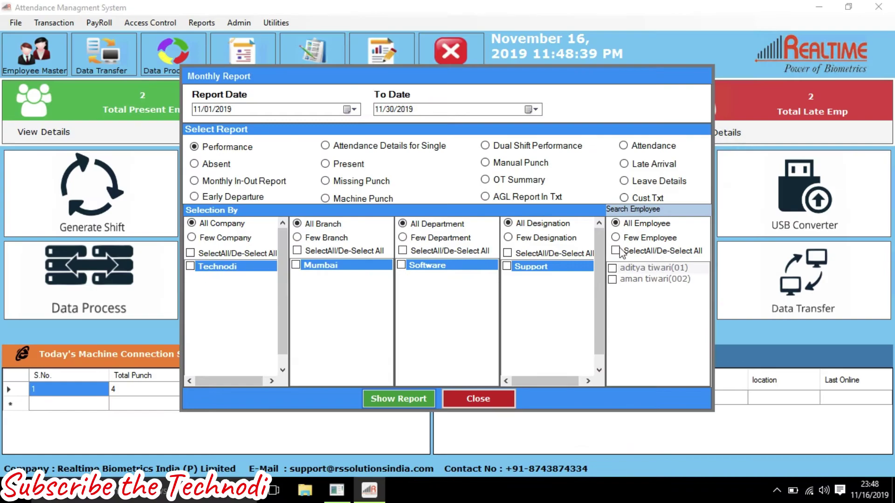
click(478, 400)
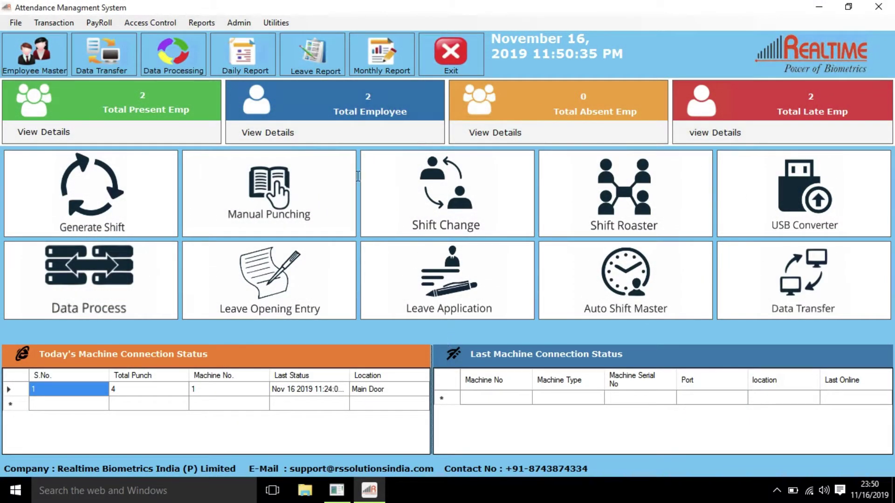
- View the Yearly Leave Balance Report for all employees, and close the report and the Leave Report form
click(311, 52)
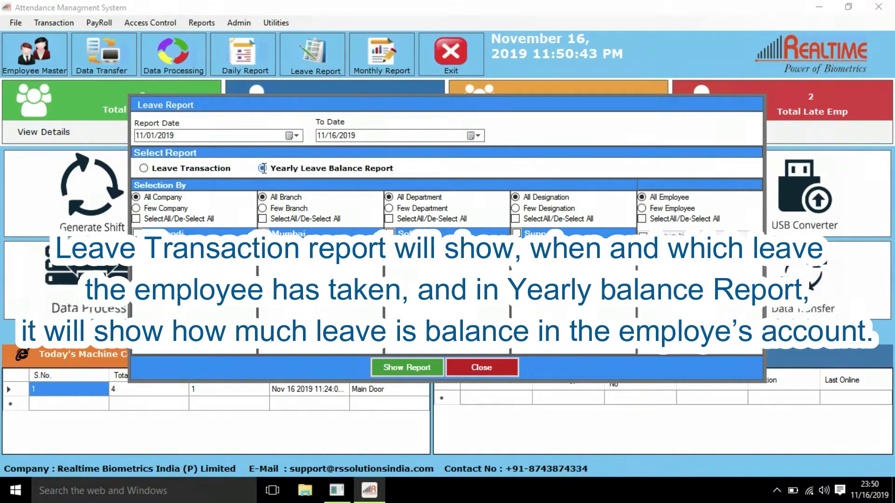
click(478, 136)
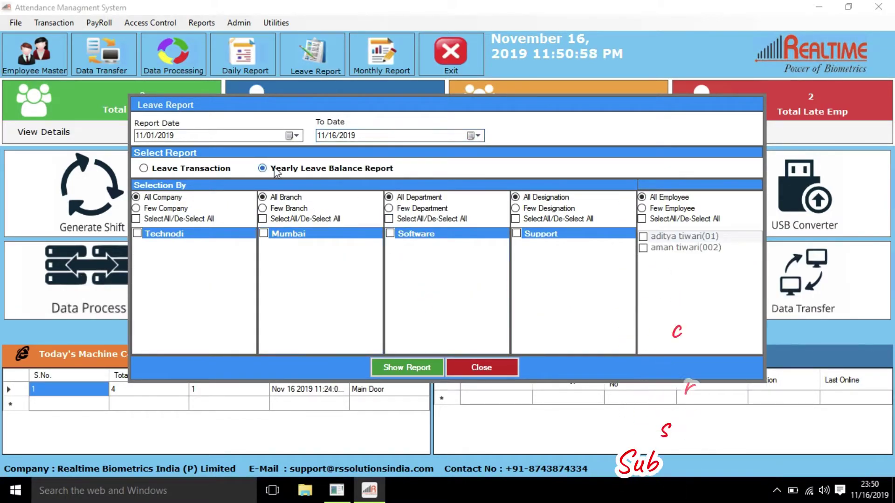
click(411, 366)
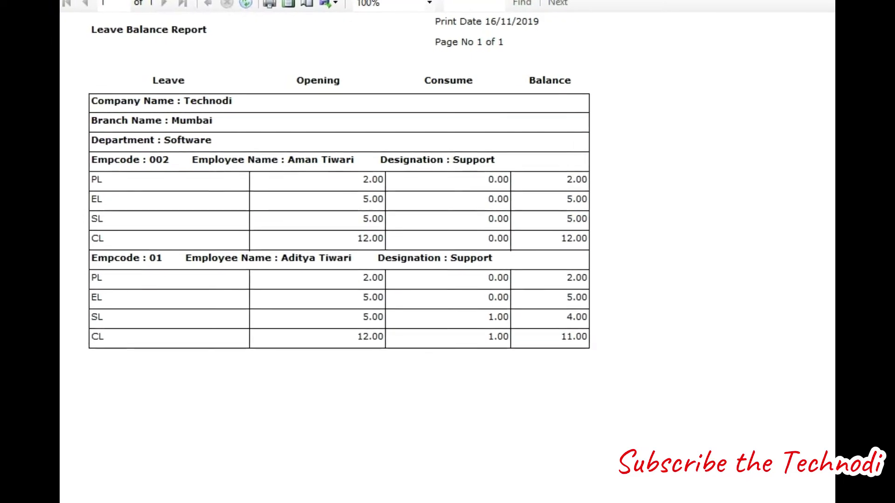
click(878, 7)
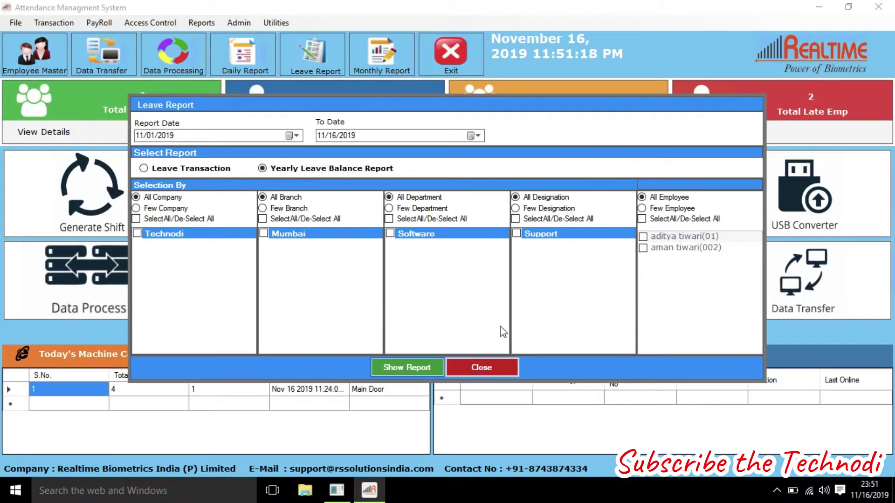
click(476, 368)
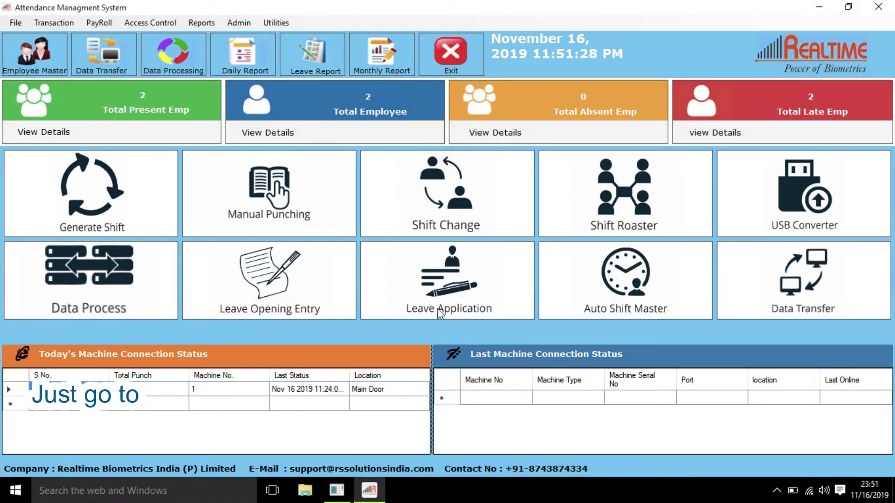
- Open the saved leave applications from the Leave Application form and delete the SL application dated 11/20/2019
click(447, 277)
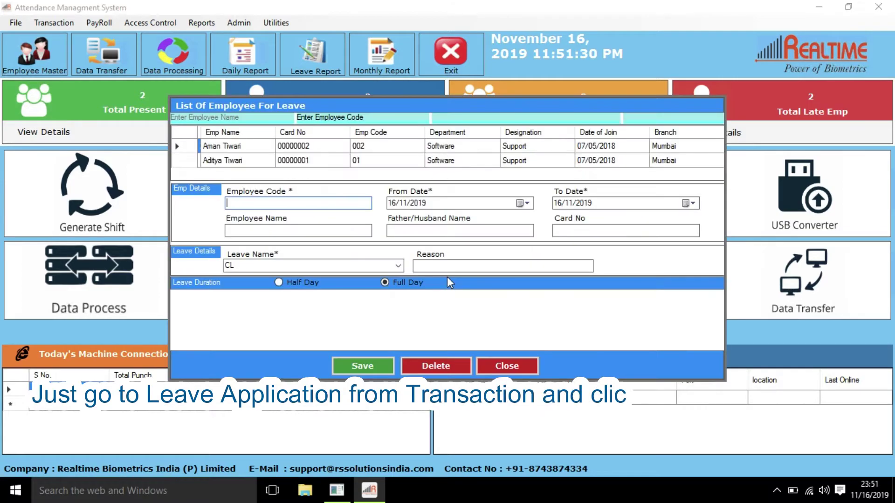
click(438, 366)
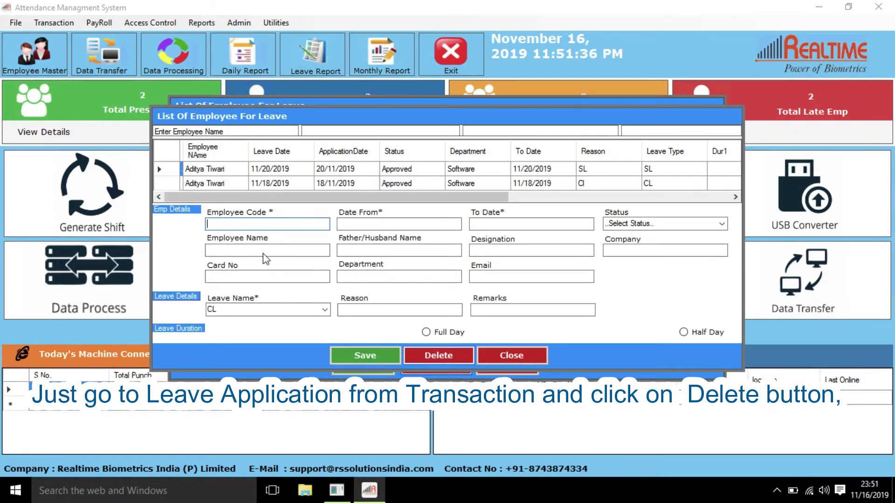
click(169, 169)
key(Down)
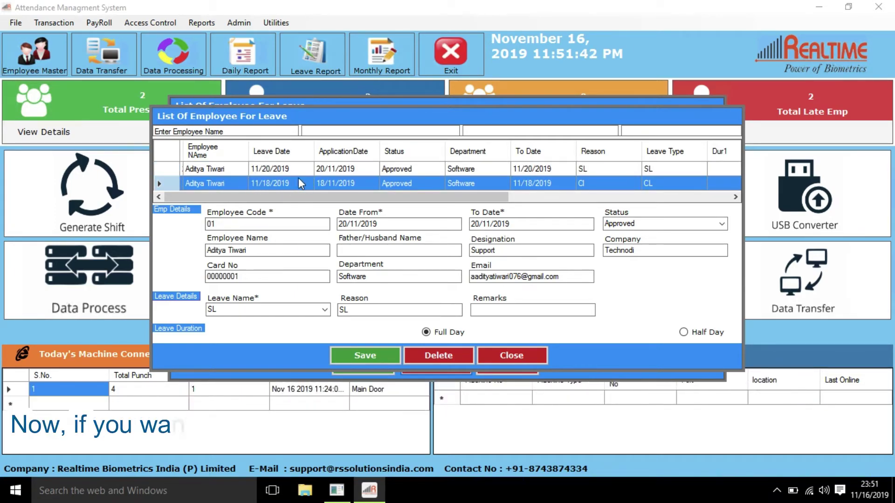
click(165, 168)
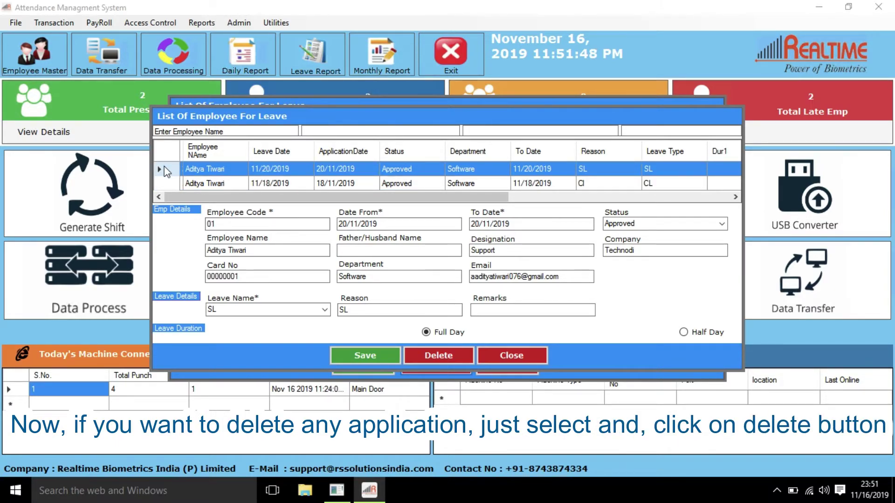
key(shift+Down)
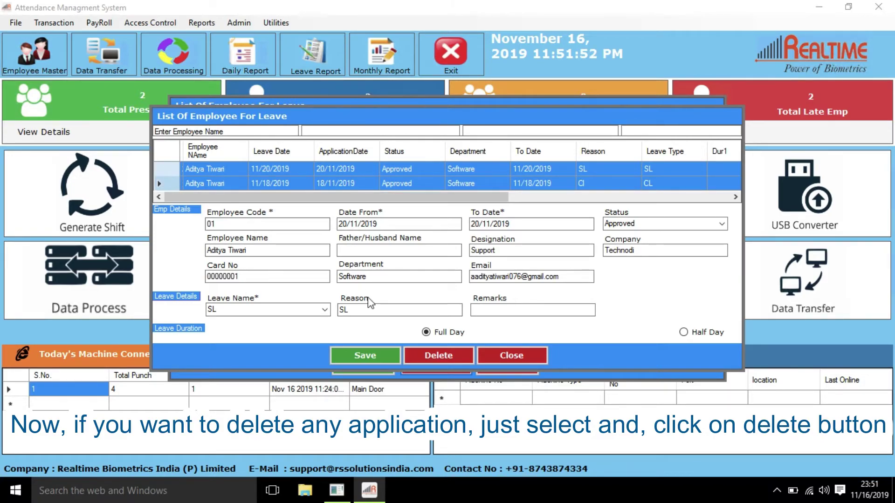
click(434, 358)
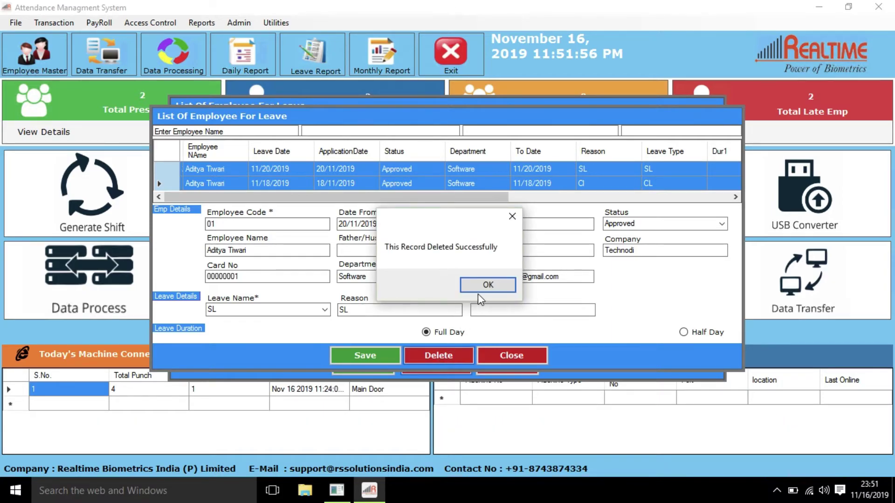
click(487, 285)
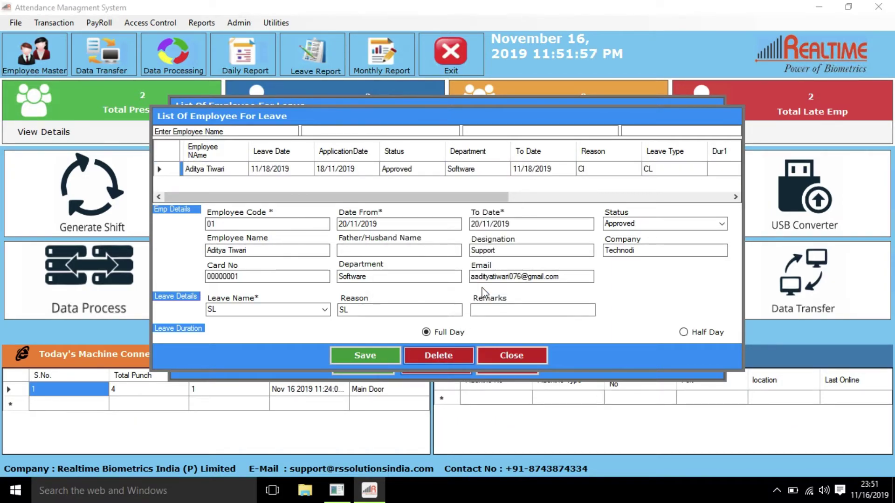
- Delete the CL application dated 11/18/2019 and close the list of saved leave applications
click(164, 166)
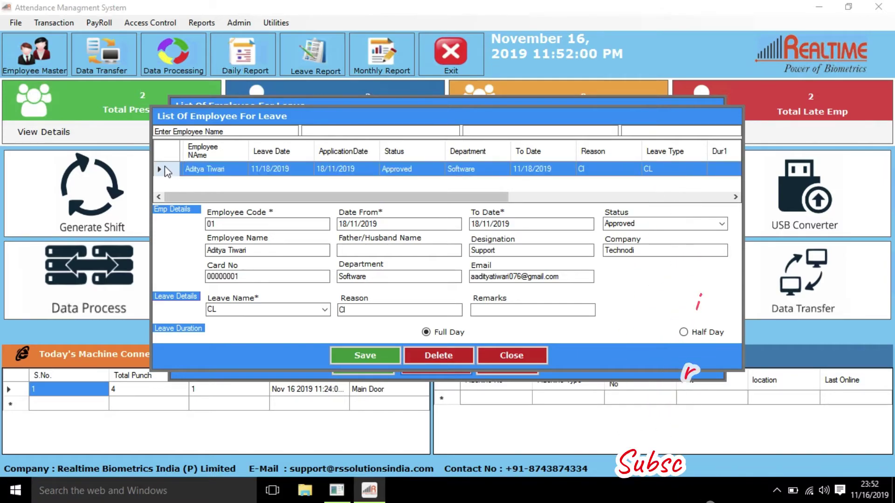
click(432, 357)
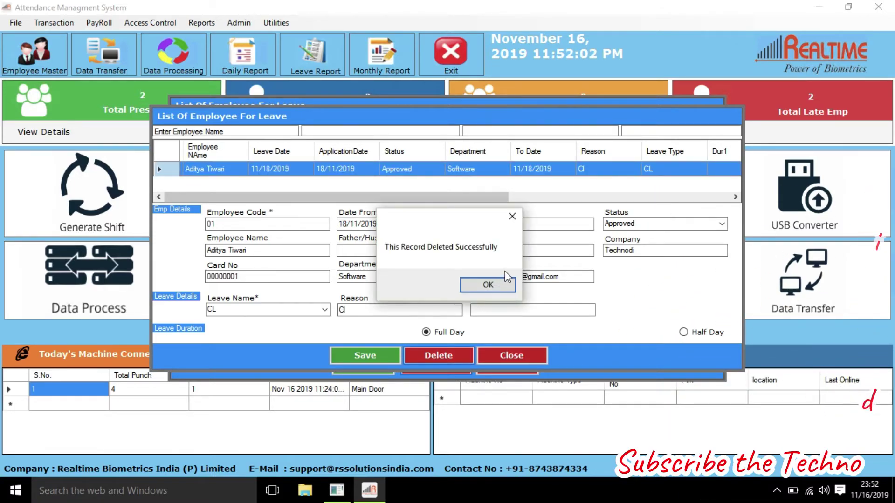
click(484, 287)
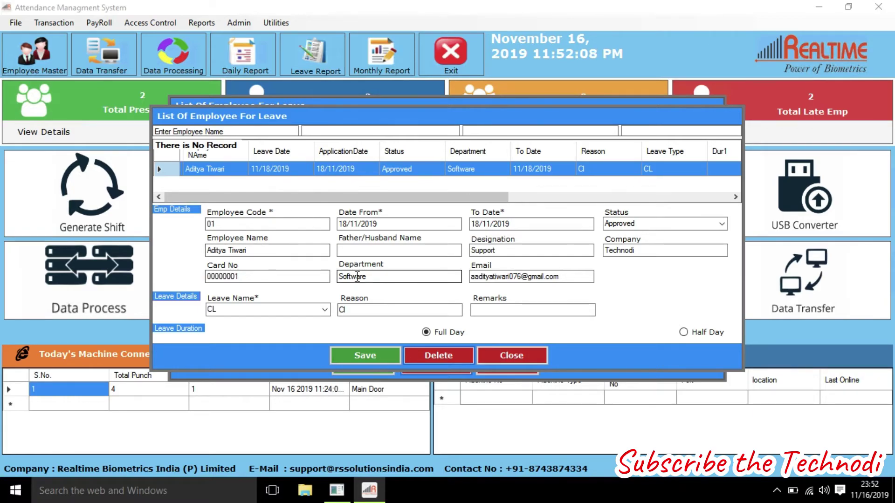
click(518, 354)
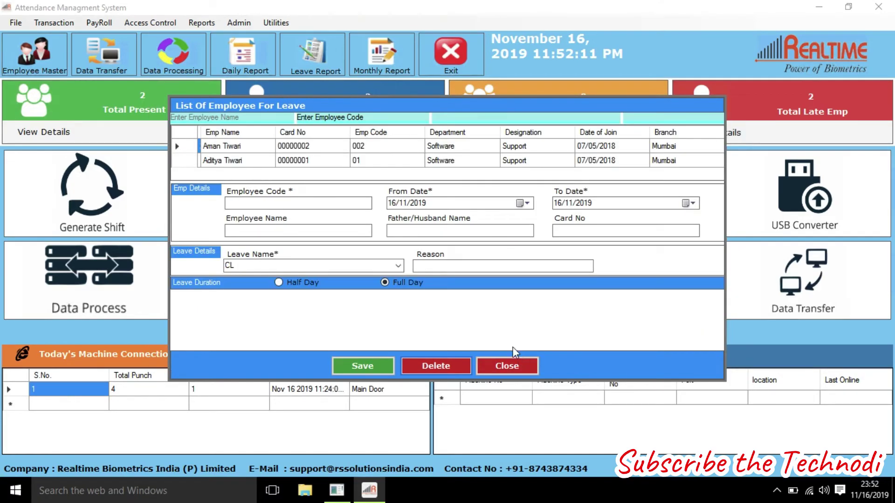
- Reopen the list of saved leave applications to check for remaining records, and close it and the Leave Application form
click(441, 364)
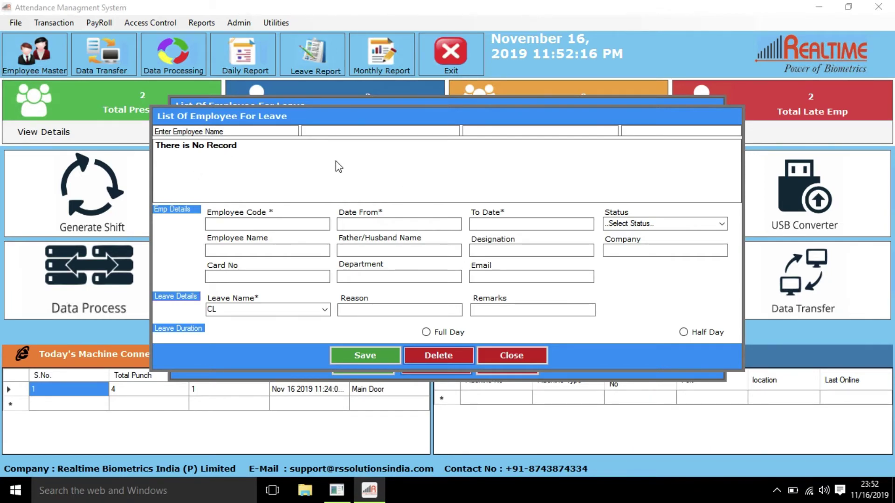
click(509, 355)
click(506, 366)
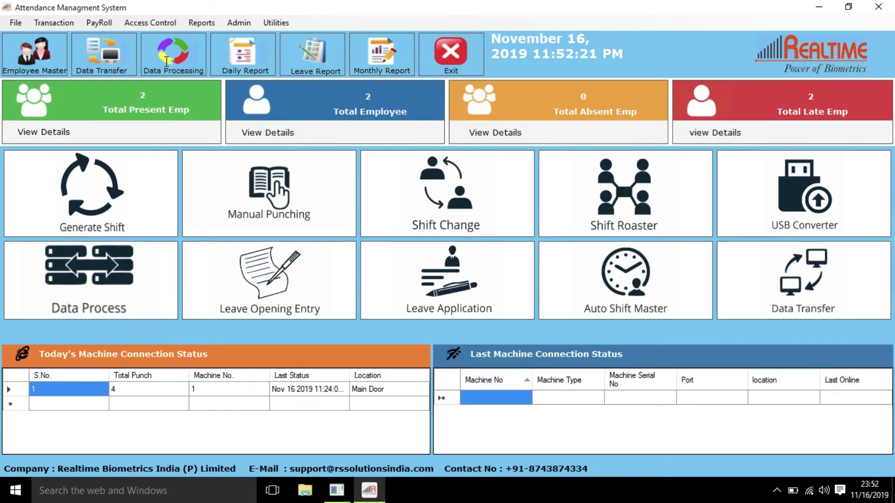
- Process attendance for all employees from 16/11/2019 to 30/11/2019 and close the Manual Process form
click(188, 59)
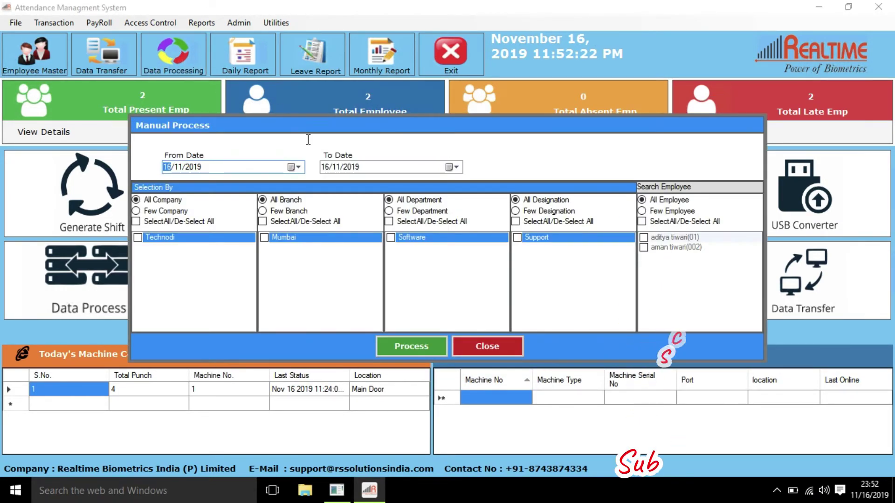
click(451, 167)
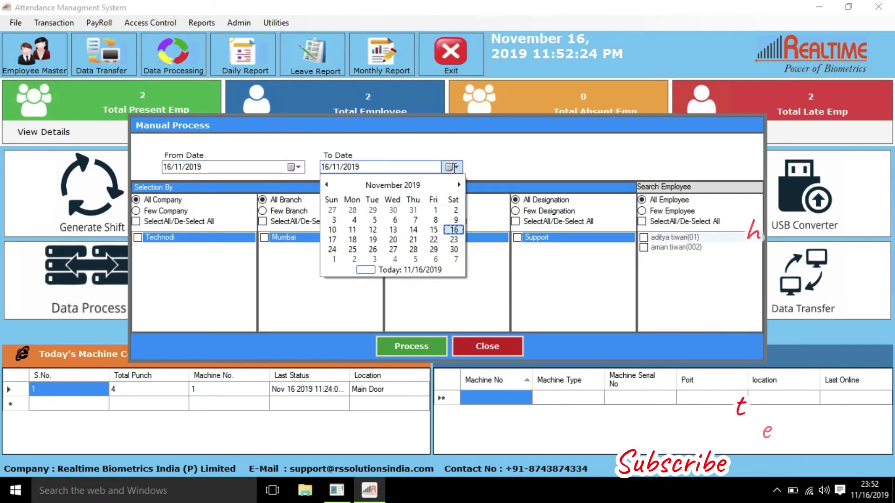
click(455, 258)
click(408, 348)
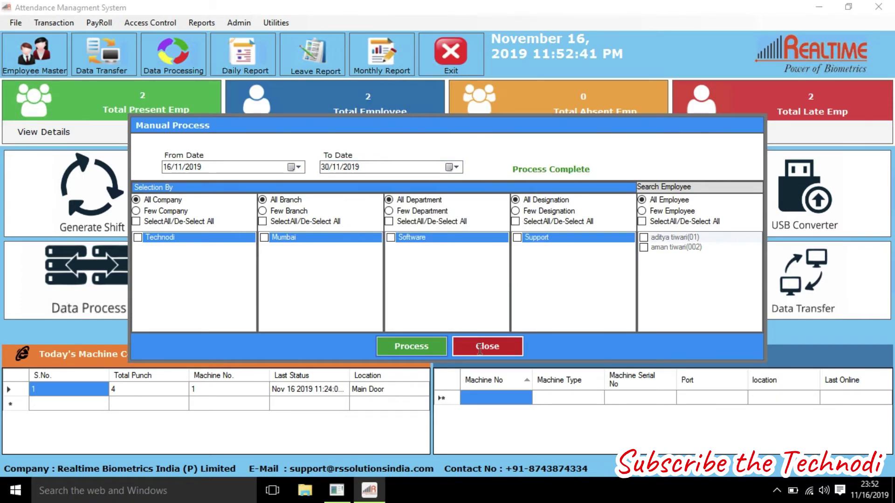
click(480, 348)
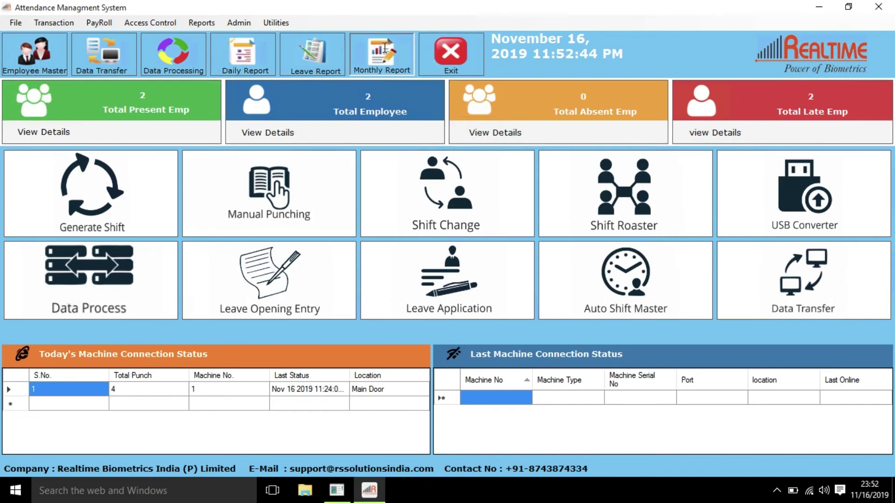
- View the monthly Performance report for 11/01/2019 to 11/30/2019 for all employees, and close the report and its form
click(385, 48)
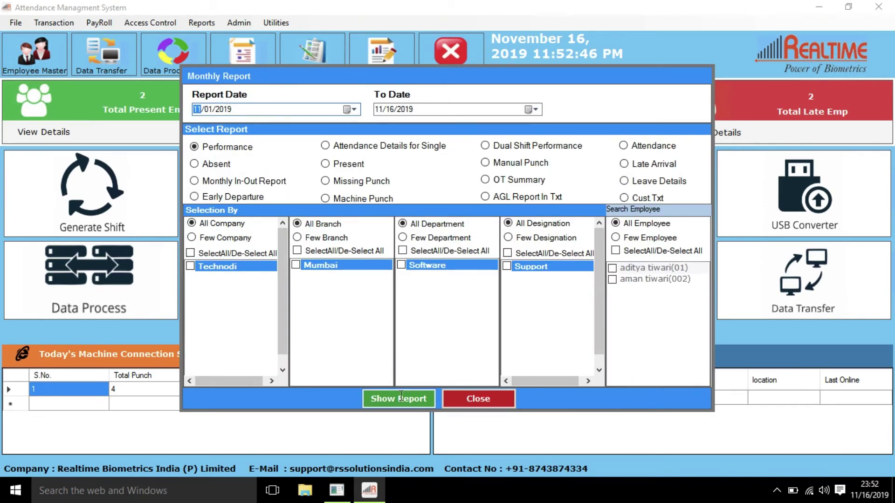
click(531, 109)
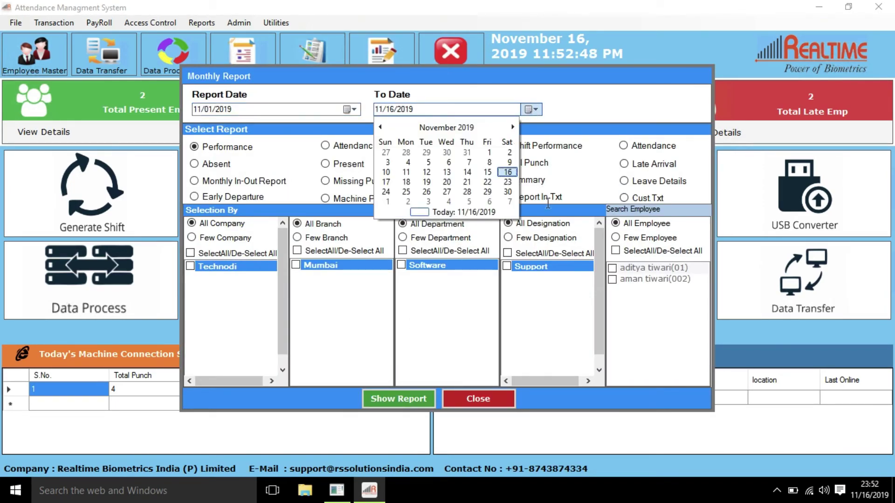
click(507, 193)
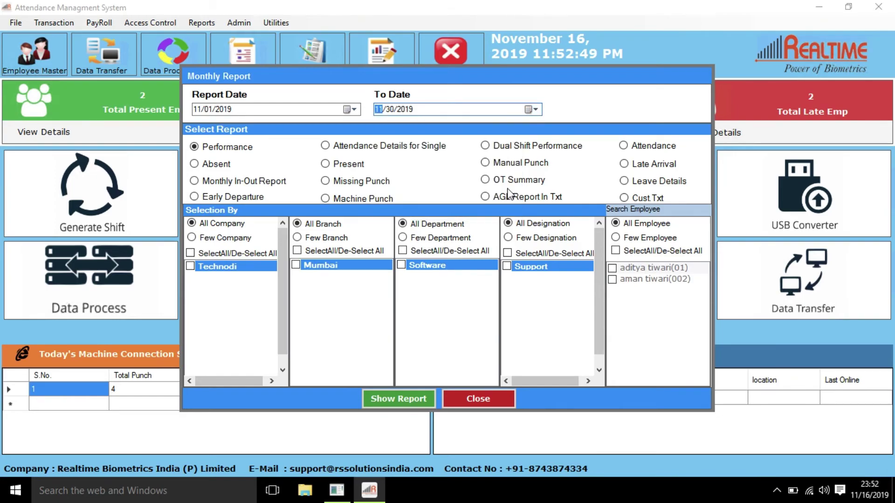
click(397, 397)
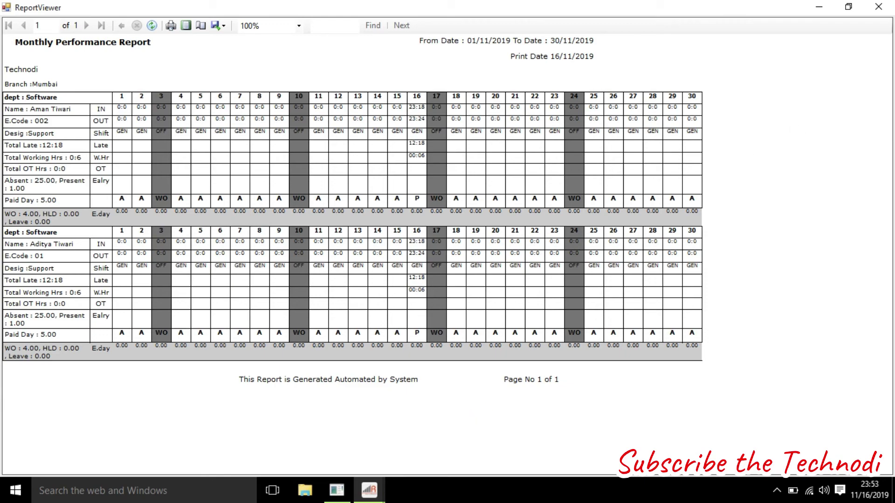
click(878, 7)
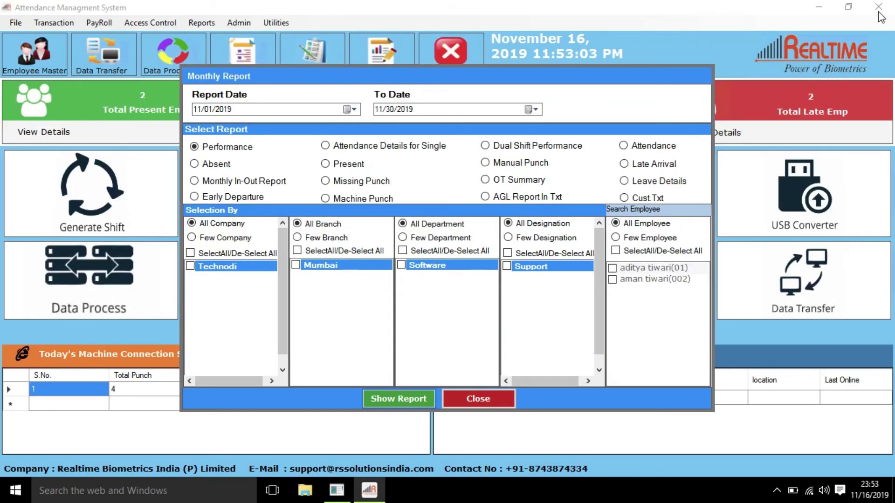
click(485, 399)
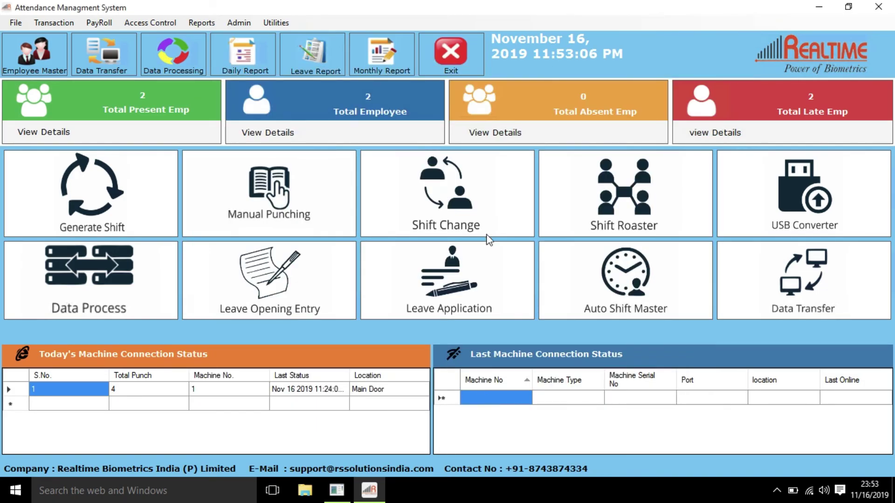